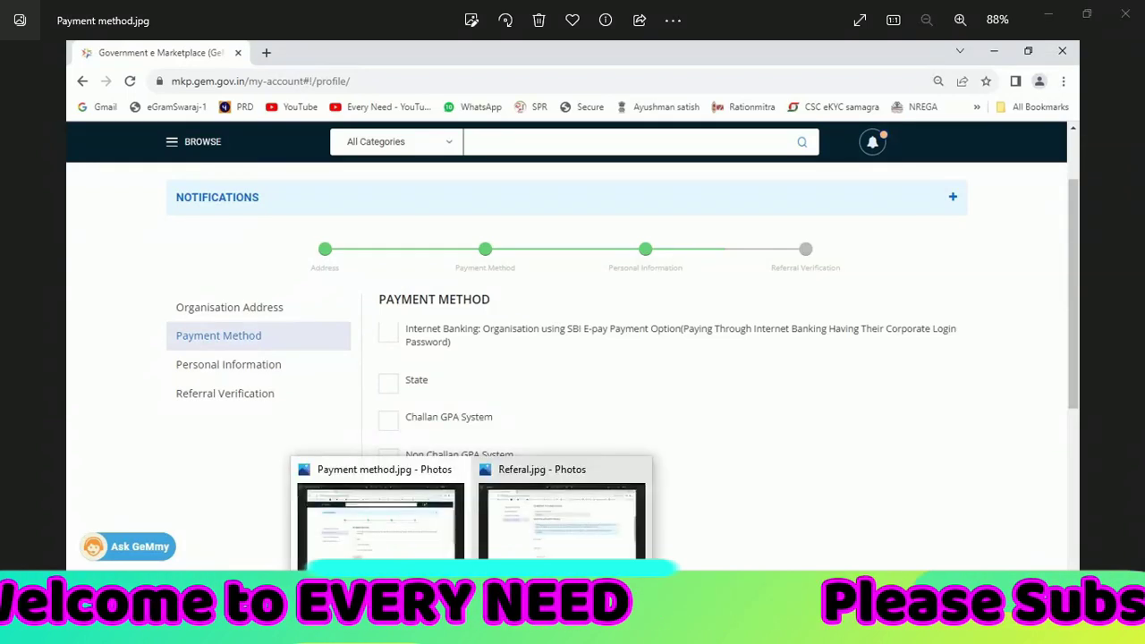
View the Referal.jpg screenshot in Photos, then the Payment method.jpg screenshot
left_click(599, 544)
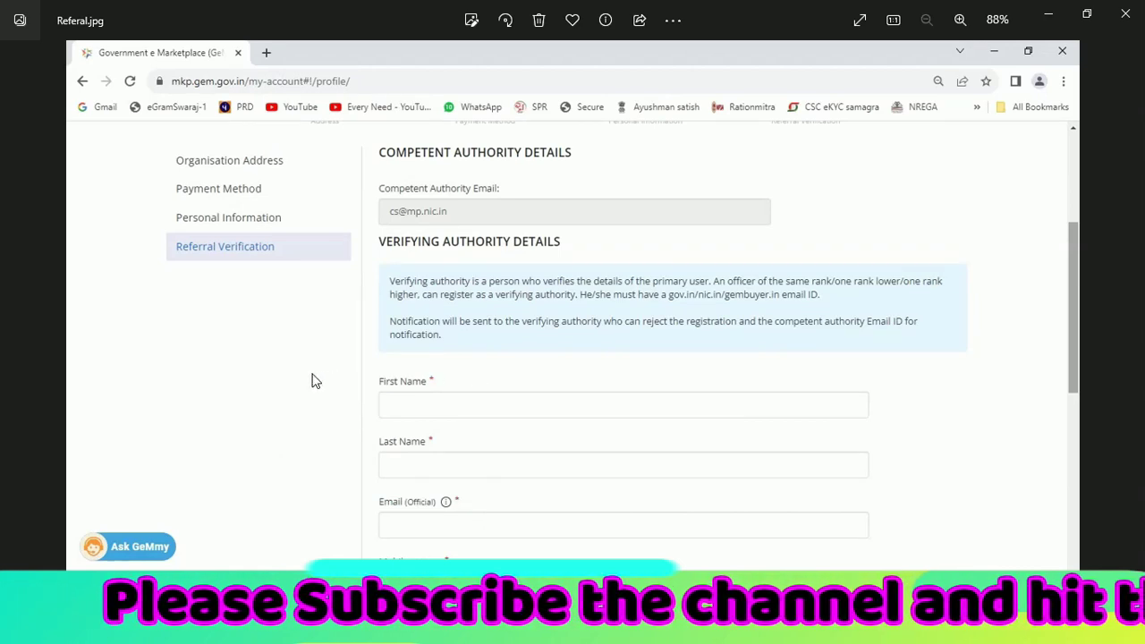
mouse_move(473, 631)
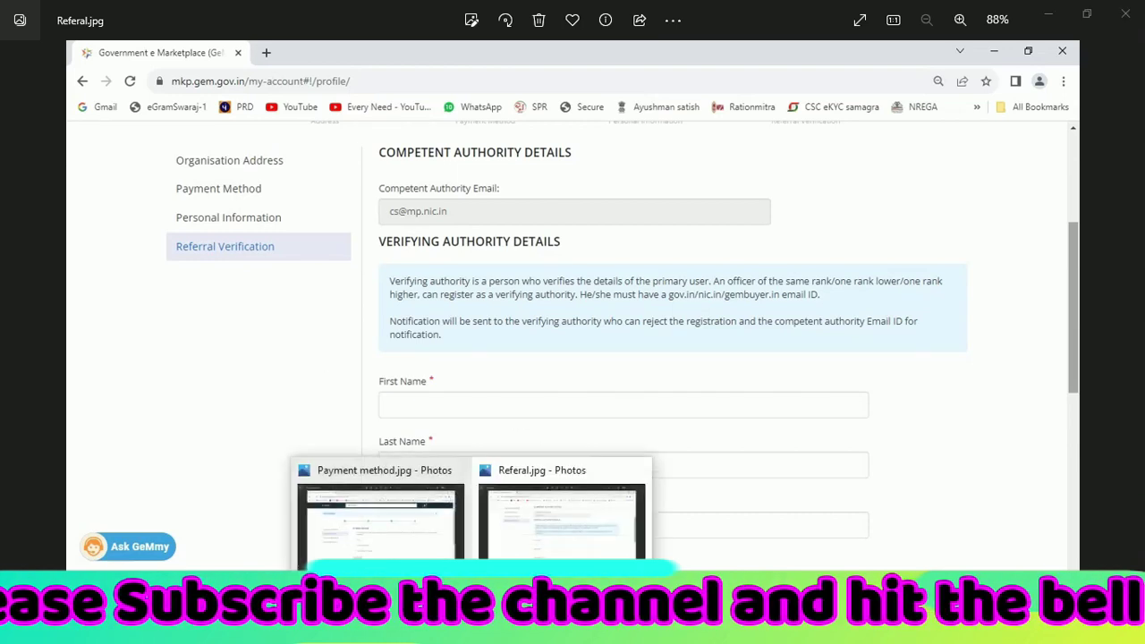
left_click(384, 519)
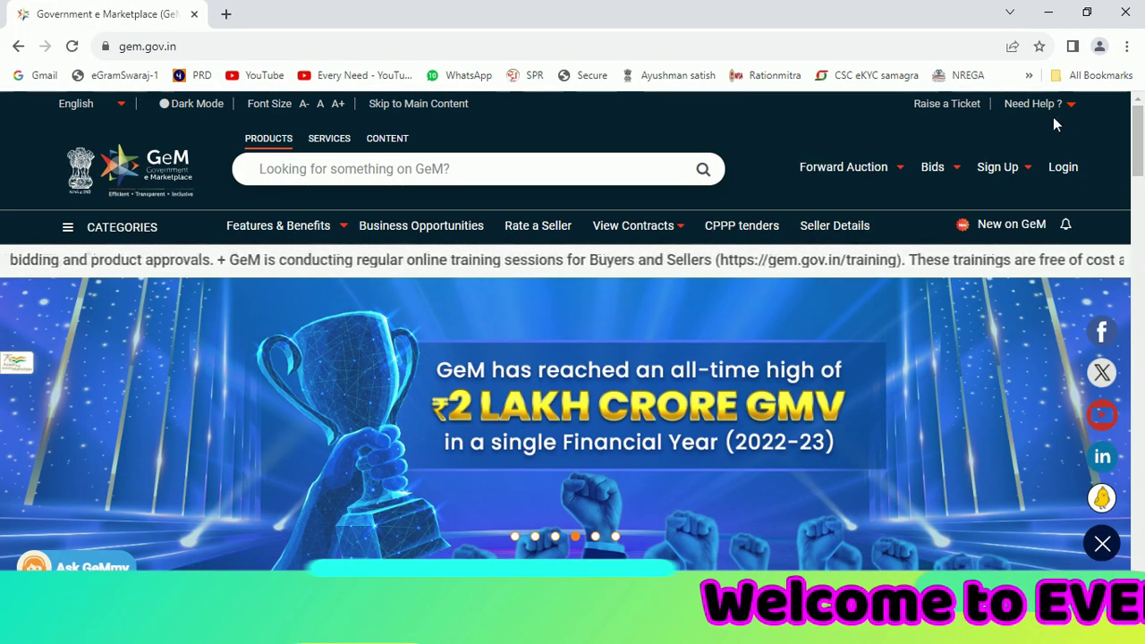
Log in to GeM with the completed user ID, declining to save the password
left_click(1072, 170)
left_click_drag(921, 346, 854, 347)
type("terCS")
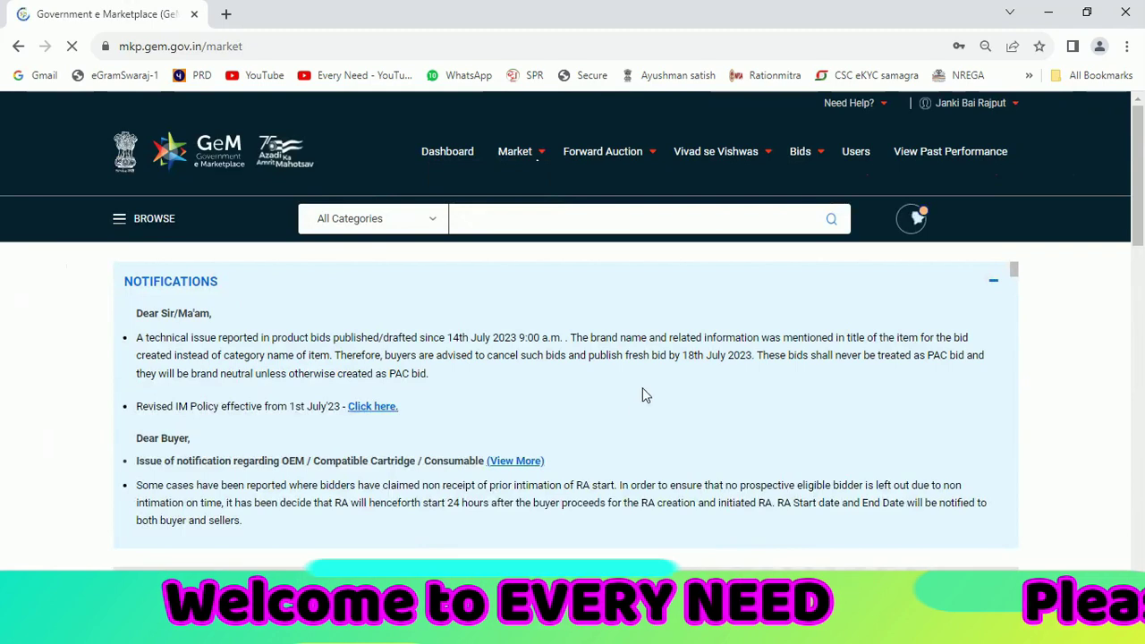
left_click(1003, 285)
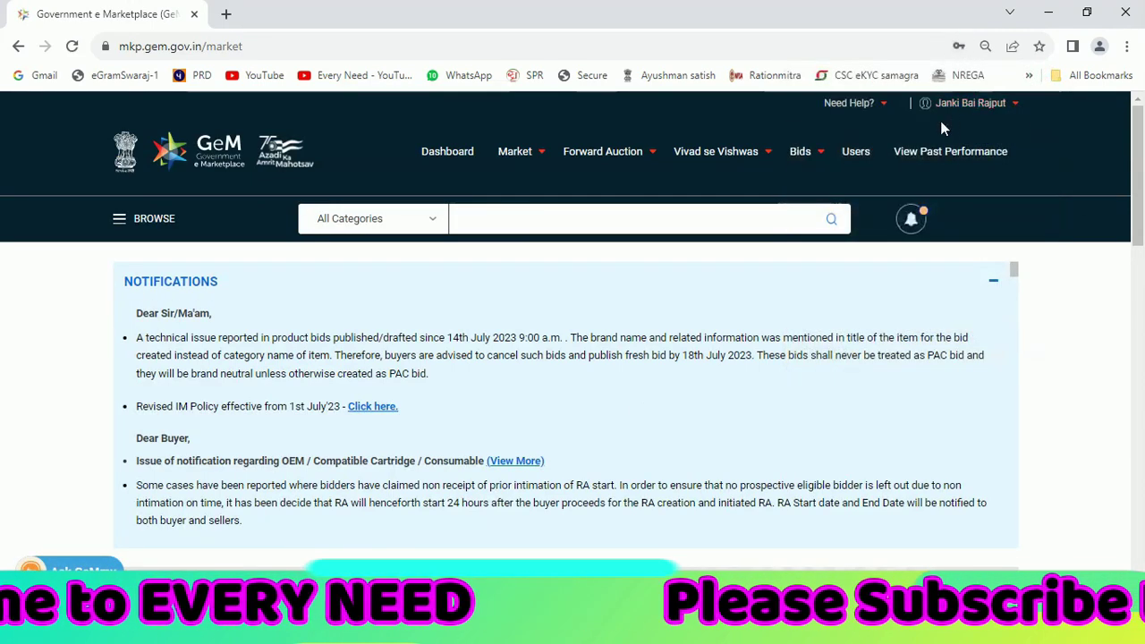
Go to My Account from the username menu and start the registration steps
left_click(1013, 104)
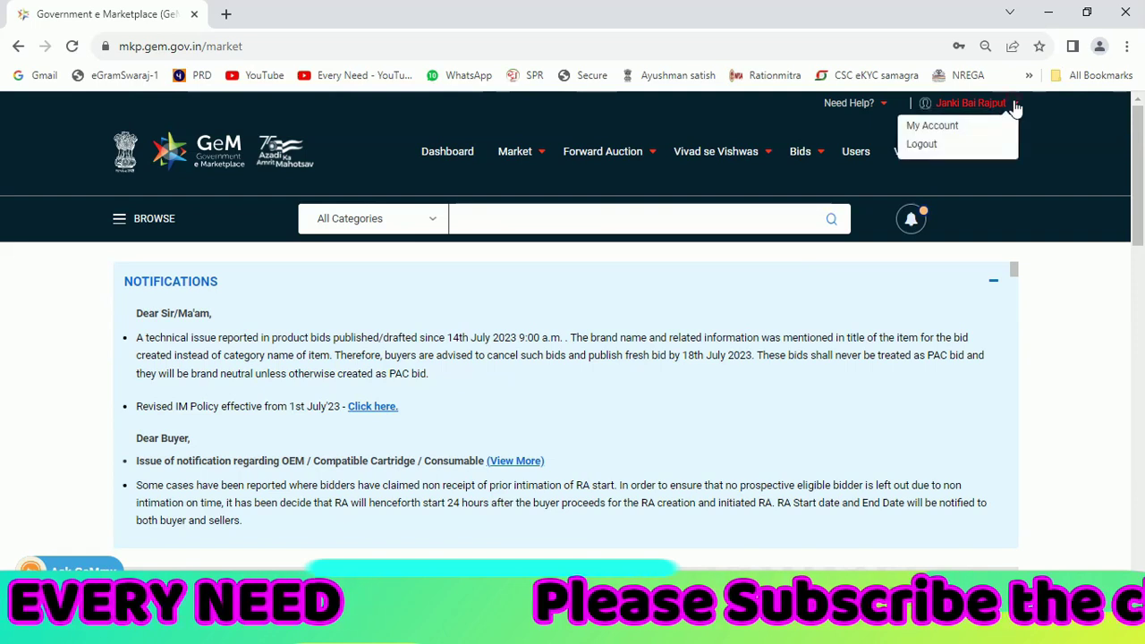
left_click(931, 126)
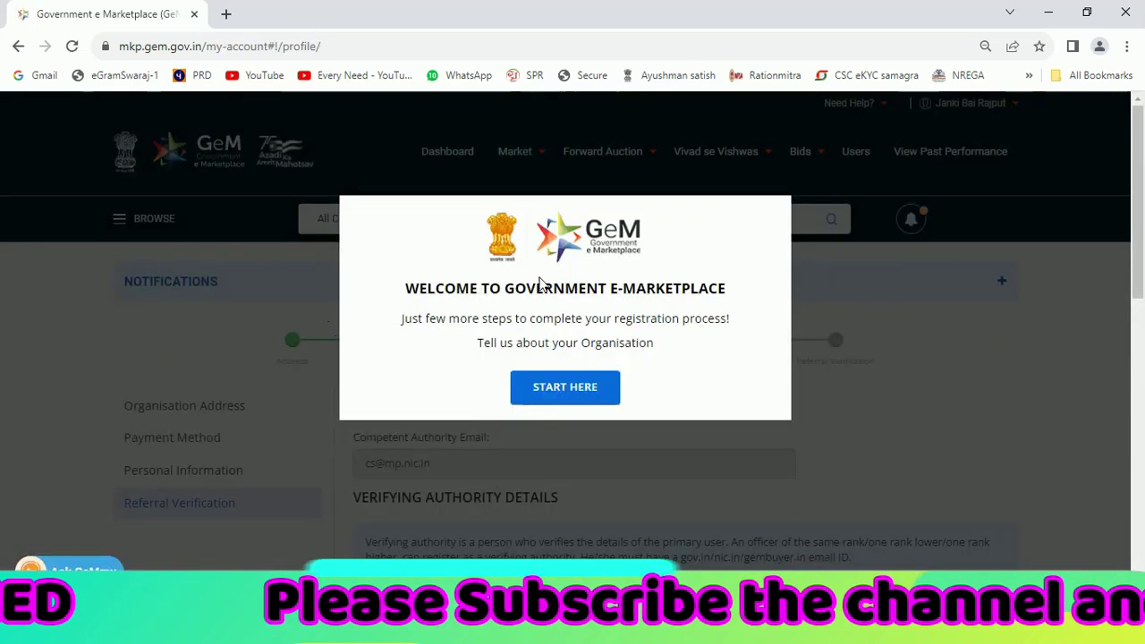
left_click(564, 387)
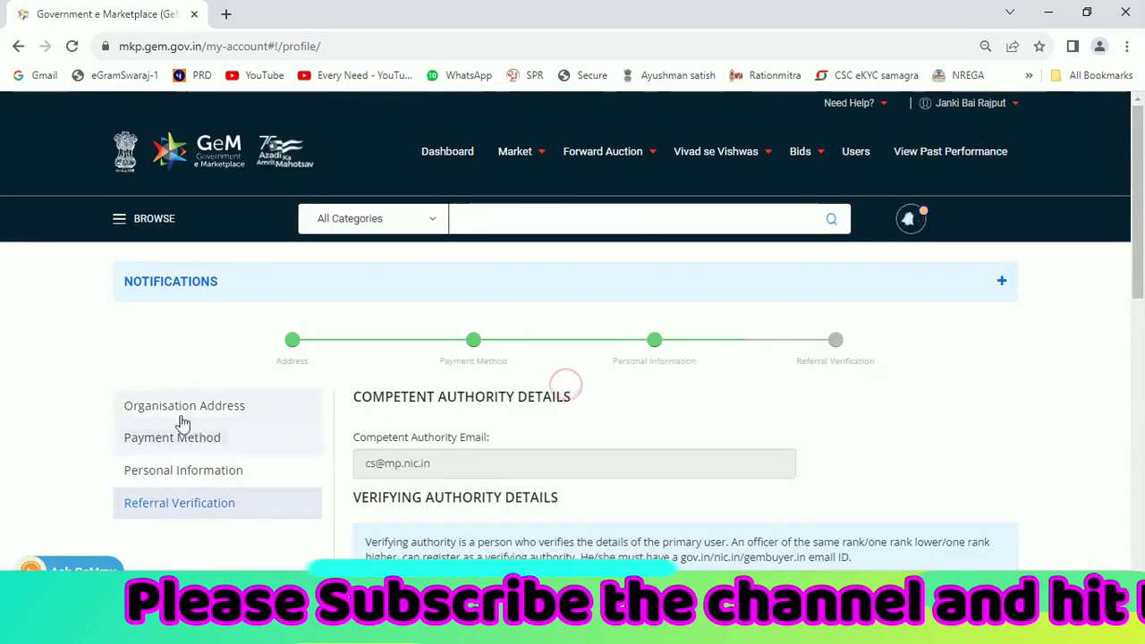
Move from Organisation Address to the Payment Method step and uncheck the State option
left_click(179, 410)
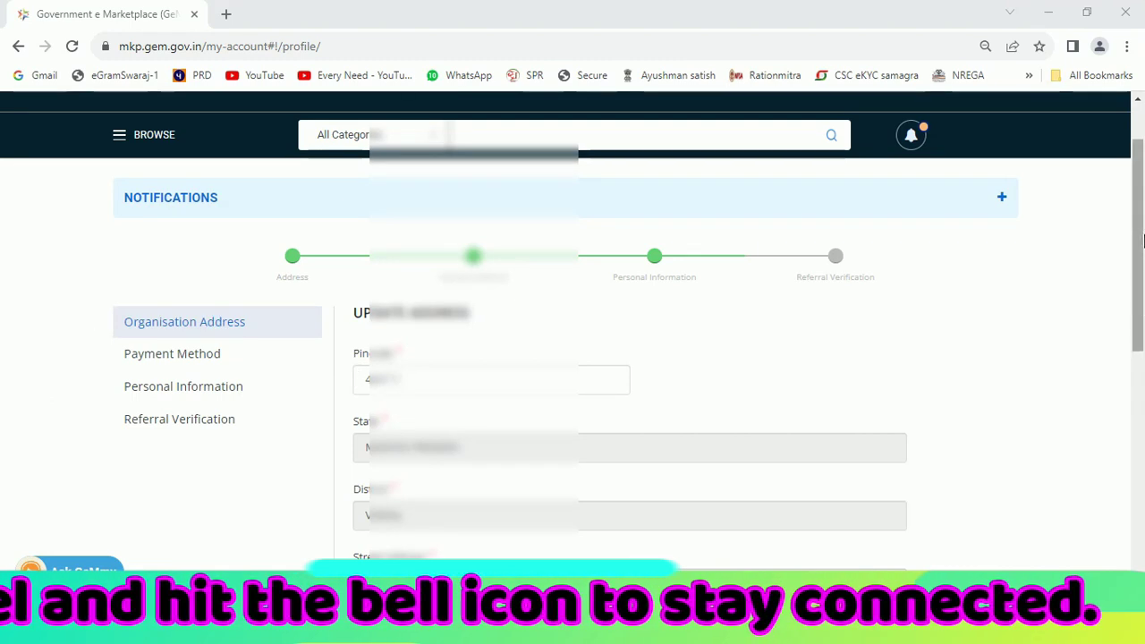
left_click_drag(1138, 238, 1142, 317)
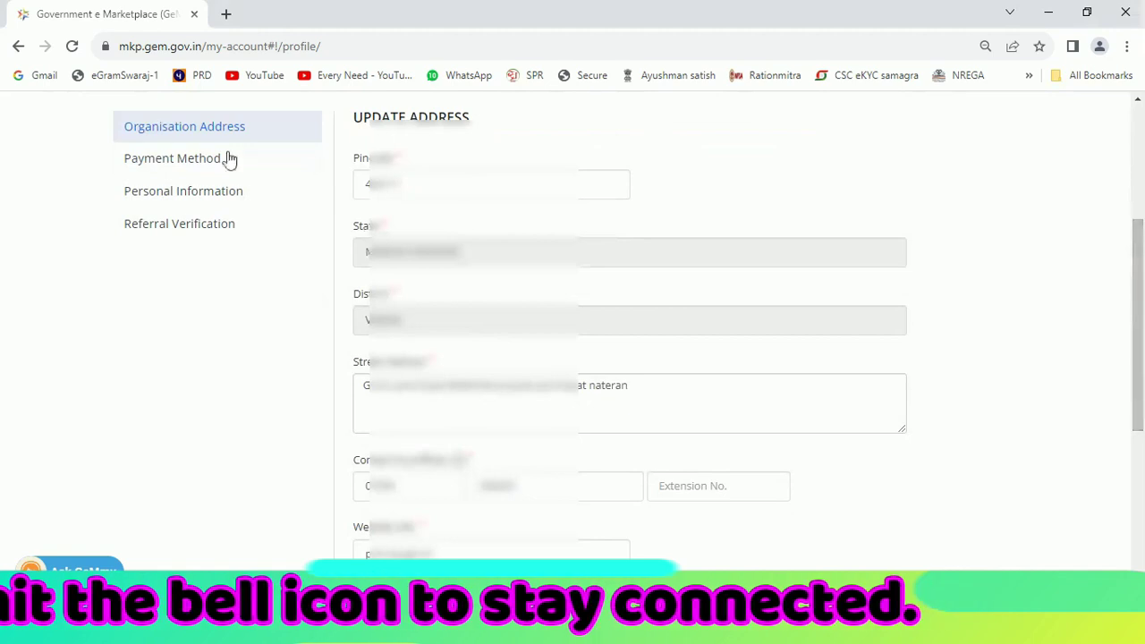
left_click(162, 167)
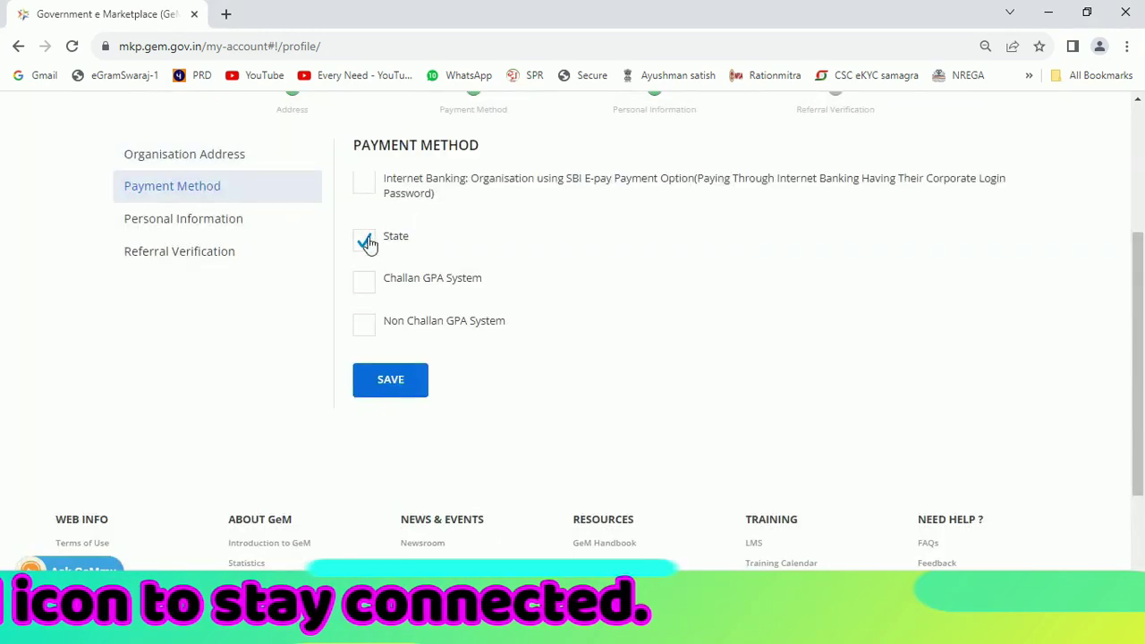
left_click(365, 240)
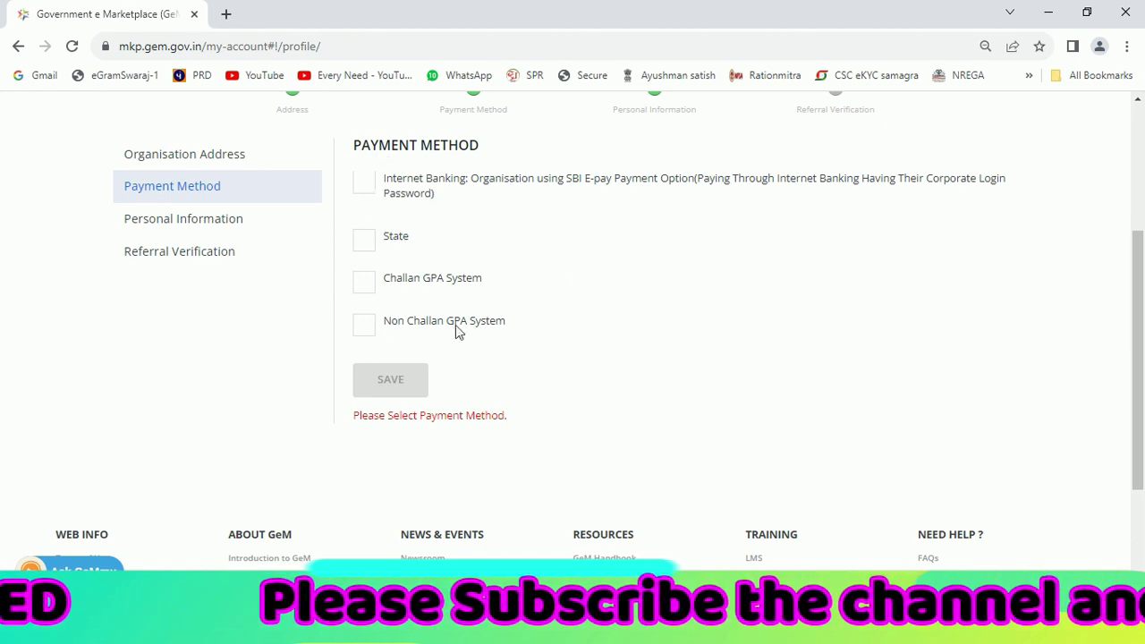
Save State as the payment method, then save Personal Information as not GST-registered
left_click(365, 239)
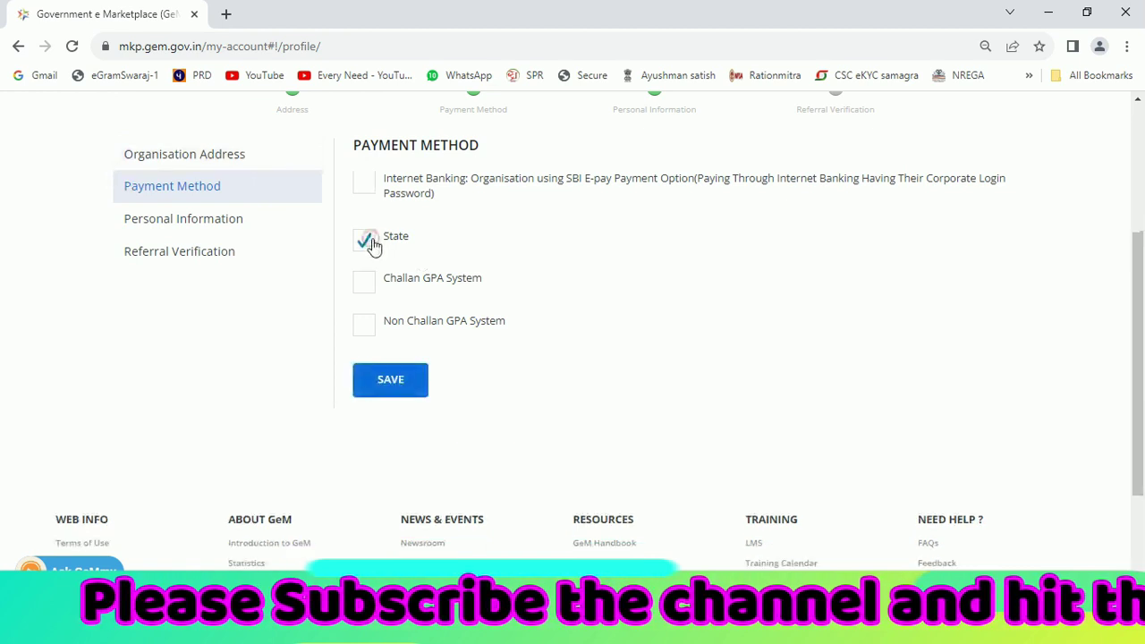
left_click(390, 383)
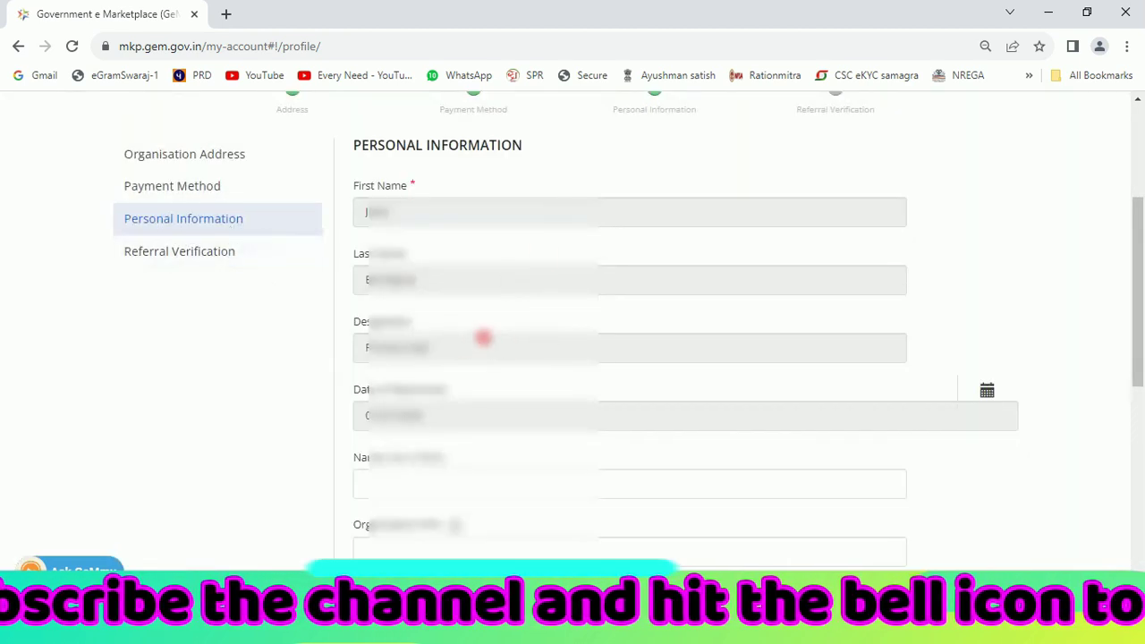
scroll(1139, 283, "down", 3)
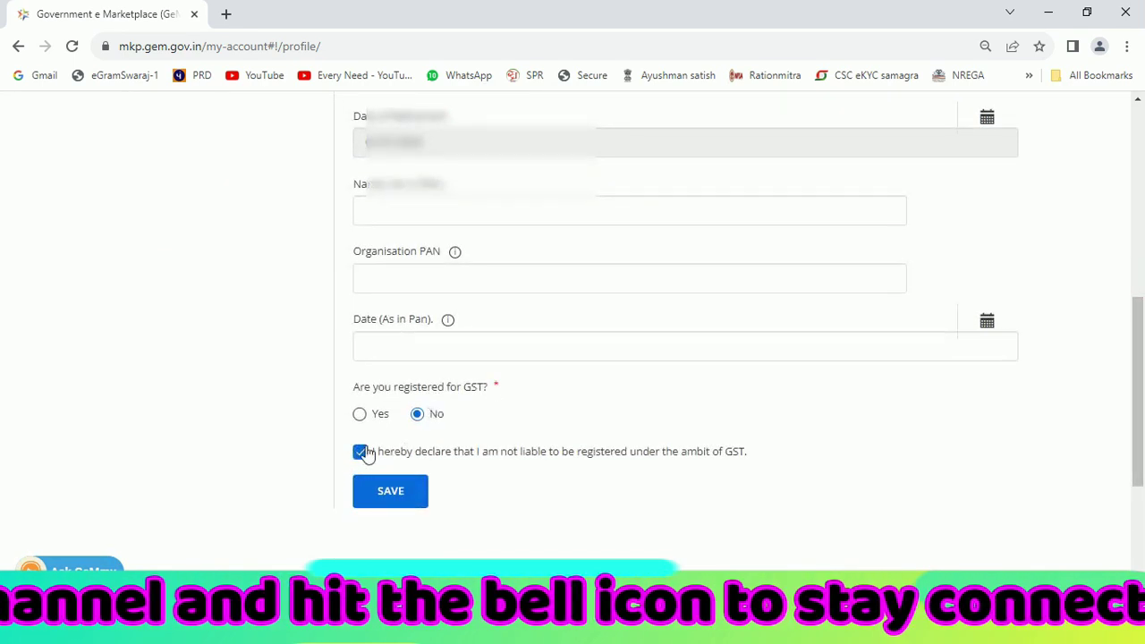
left_click(391, 492)
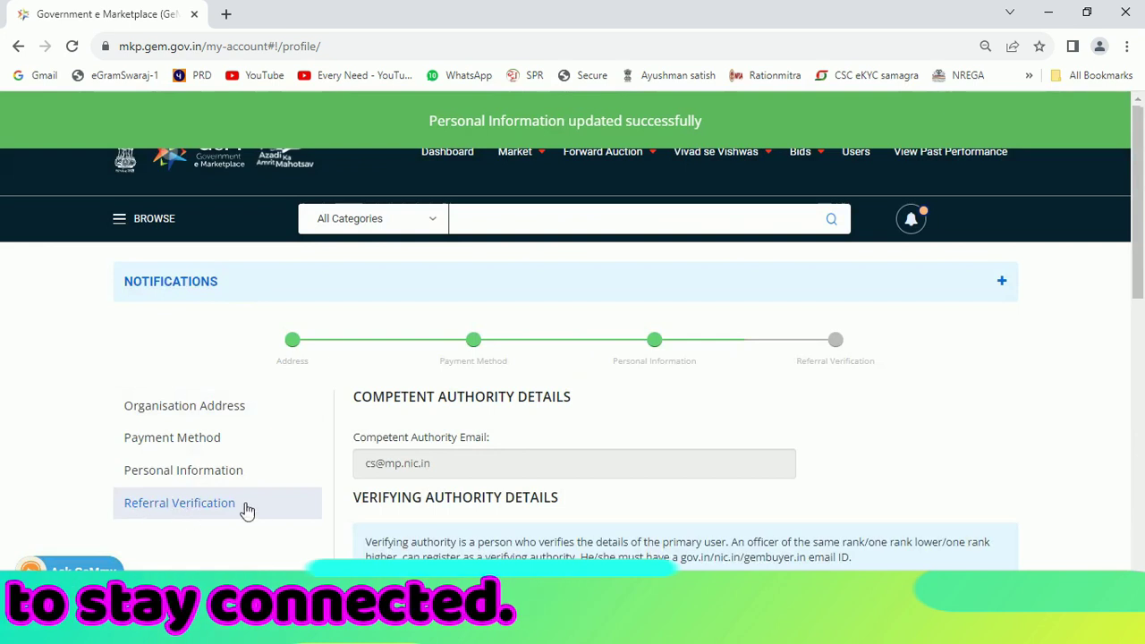
Submit the verifying authority's name, email, mobile and designation in Referral Verification
left_click_drag(1139, 158, 1140, 320)
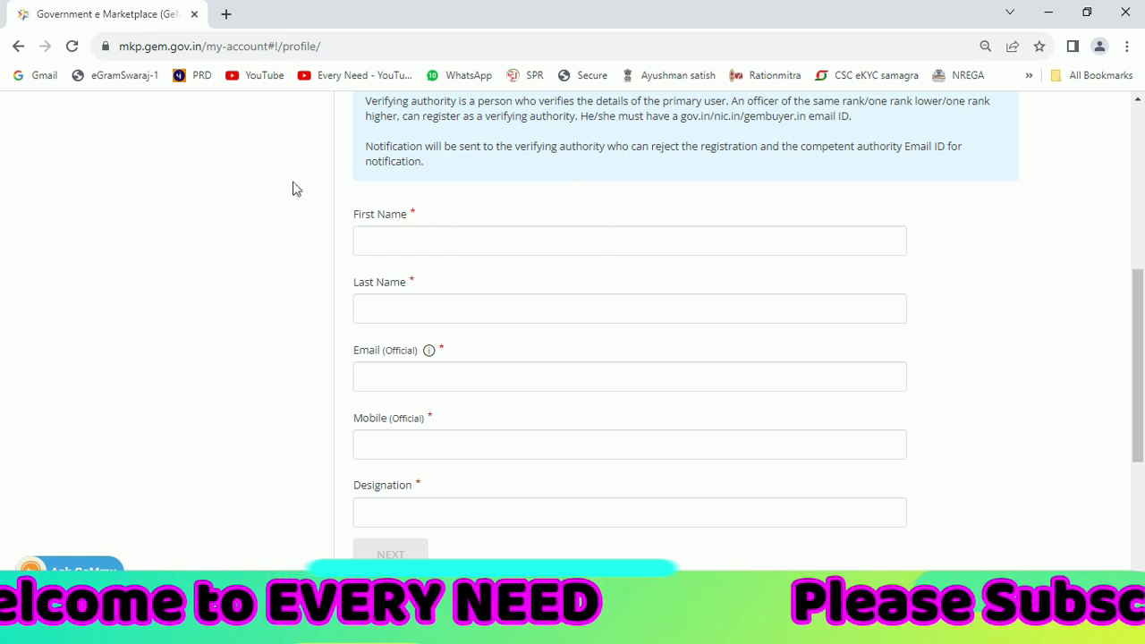
mouse_move(1139, 354)
left_mouse_down()
mouse_move(1141, 304)
mouse_move(1143, 340)
left_mouse_up()
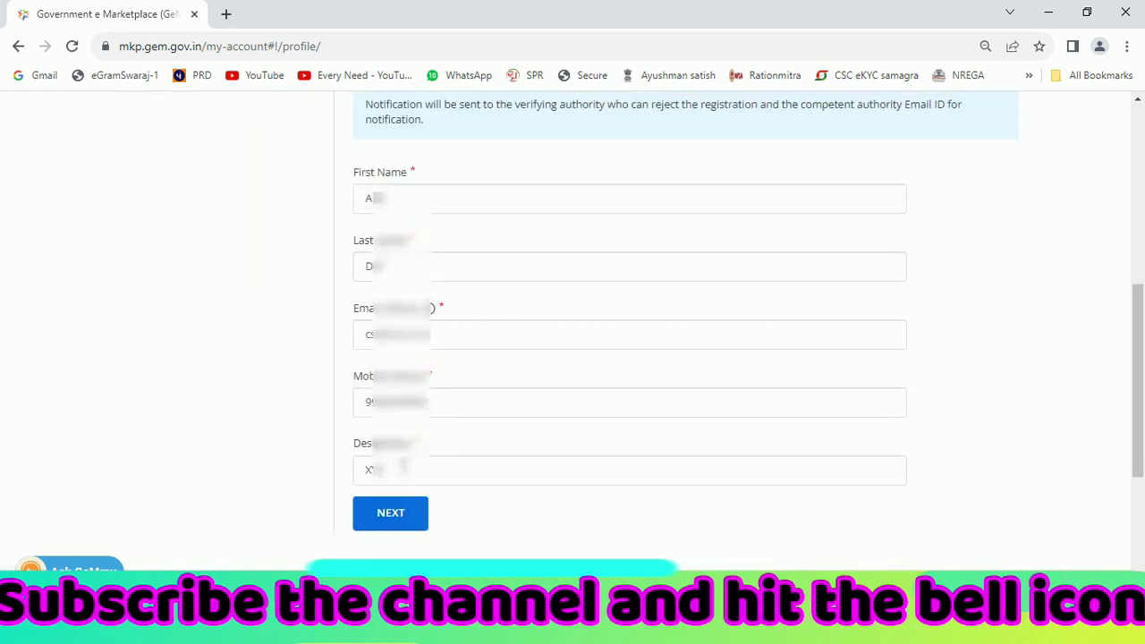
left_click(396, 519)
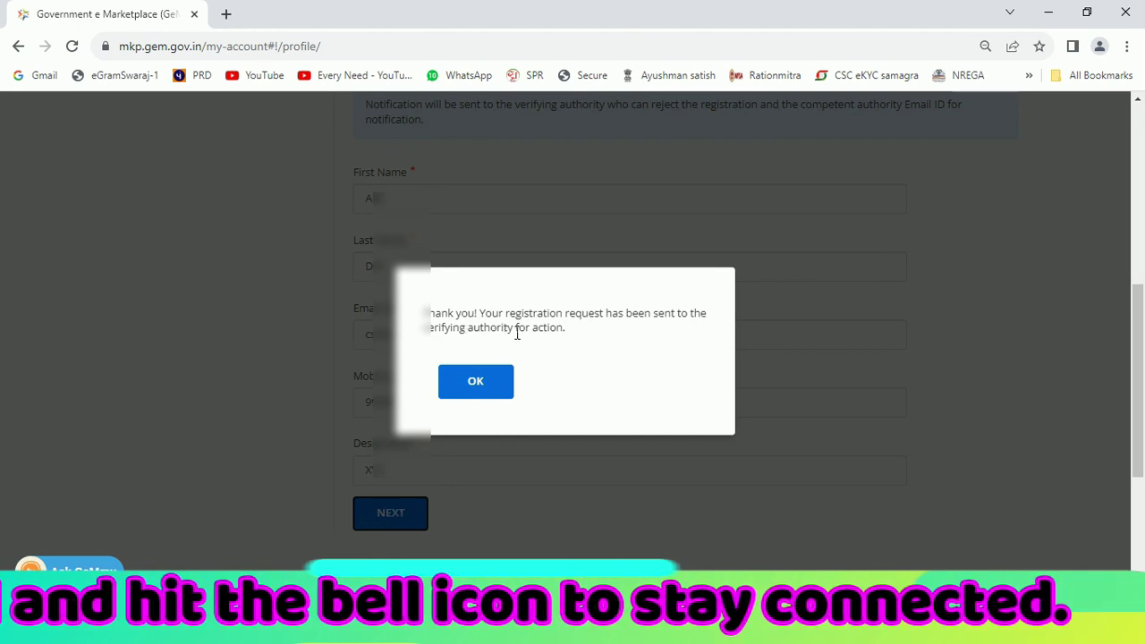
Dismiss the confirmation and Congratulations dialogs, then reopen My Account and review its sections
left_click(482, 387)
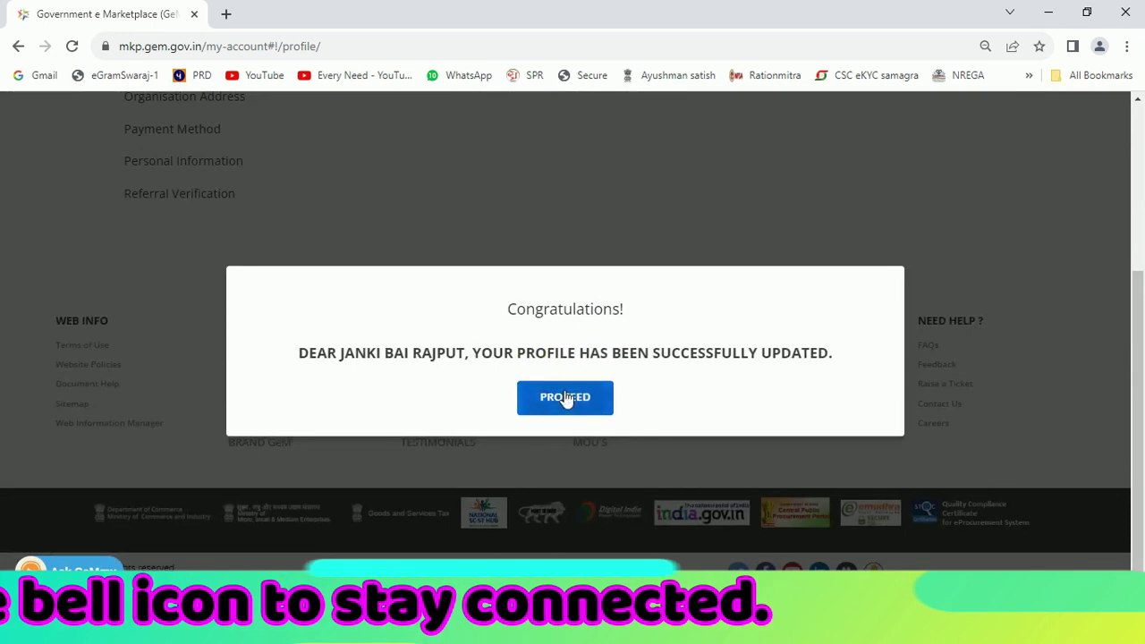
left_click(565, 399)
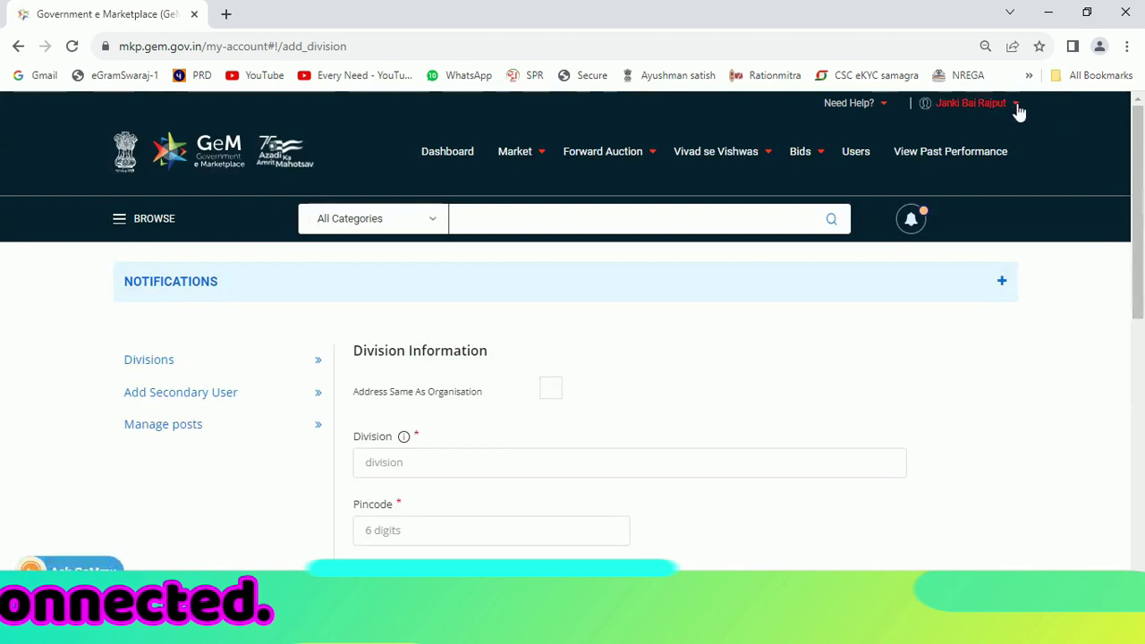
left_click(1015, 105)
left_click(945, 122)
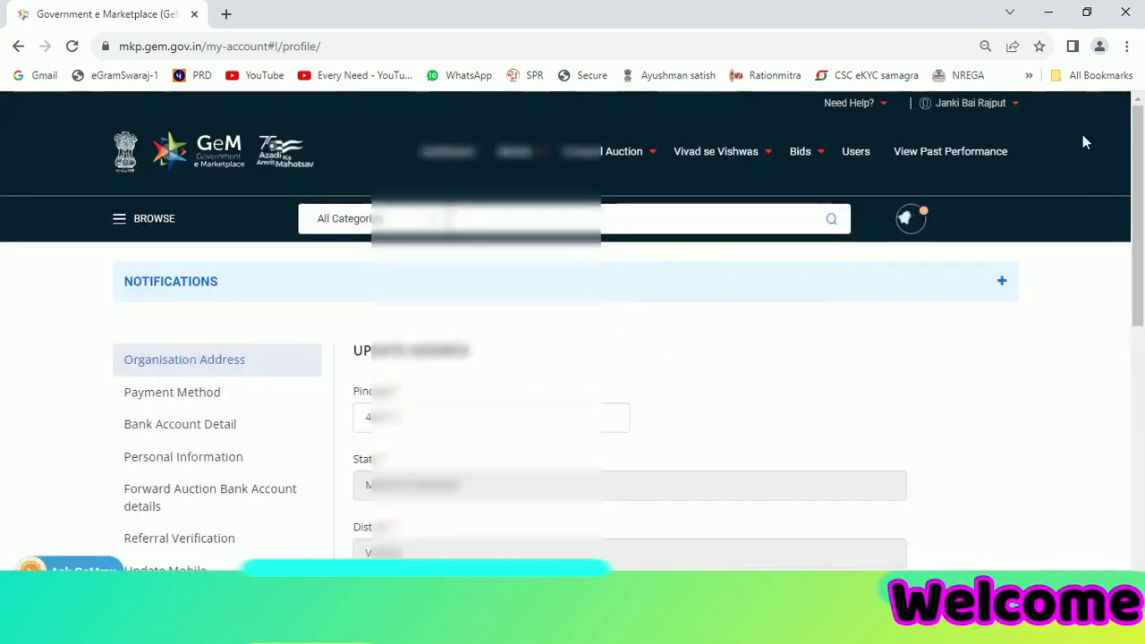
scroll(214, 333, "down", 2)
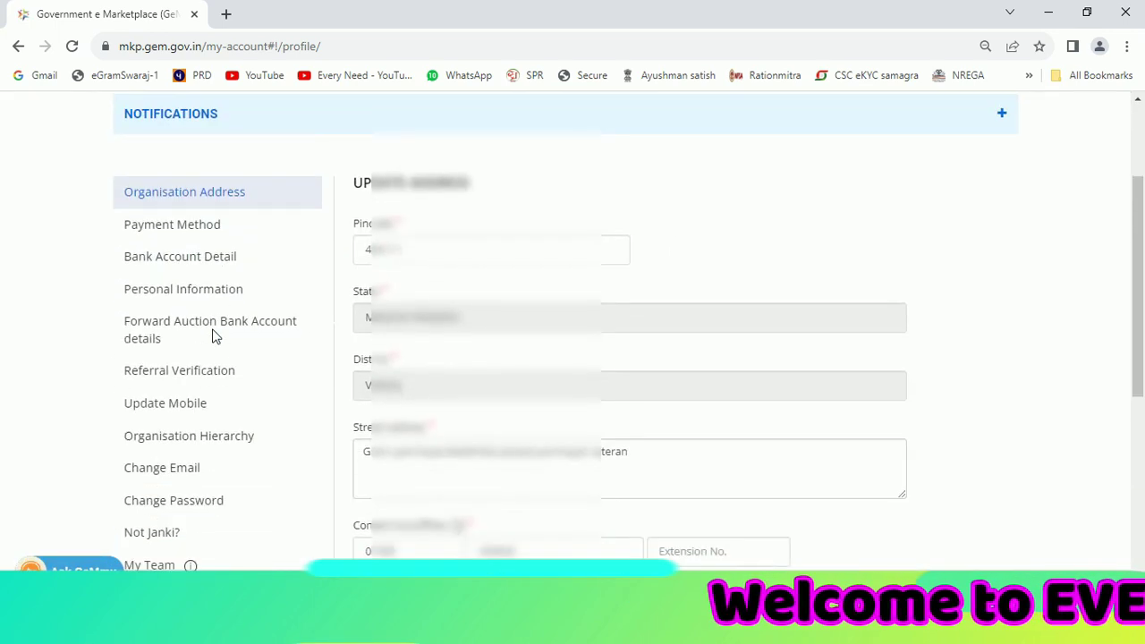
scroll(197, 352, "down", 2)
scroll(206, 380, "up", 2)
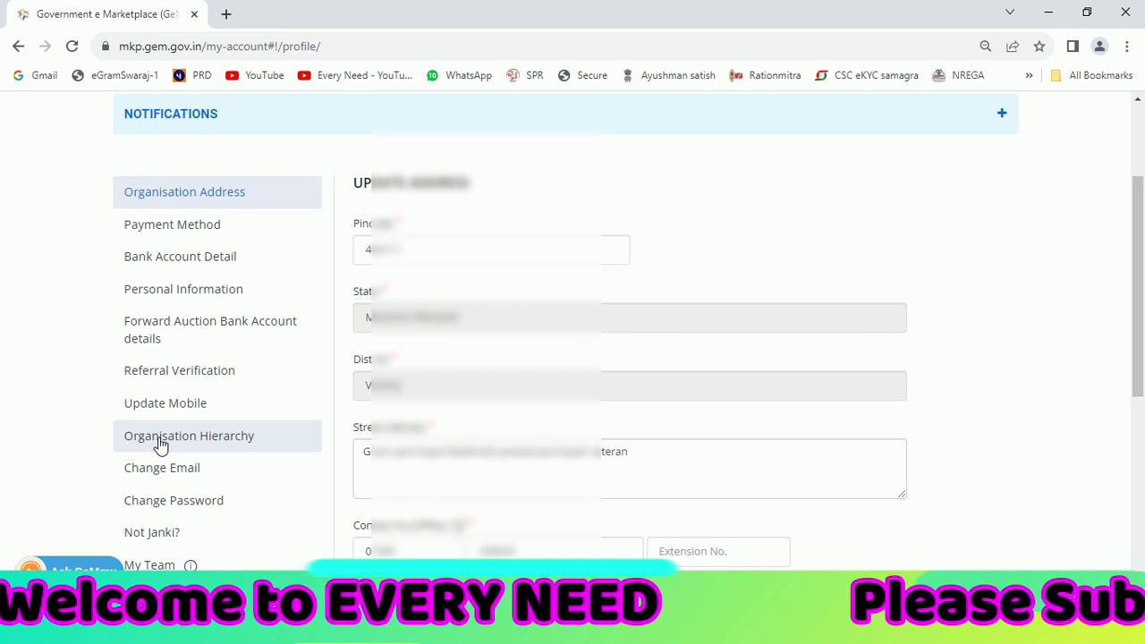
scroll(238, 528, "up", 1)
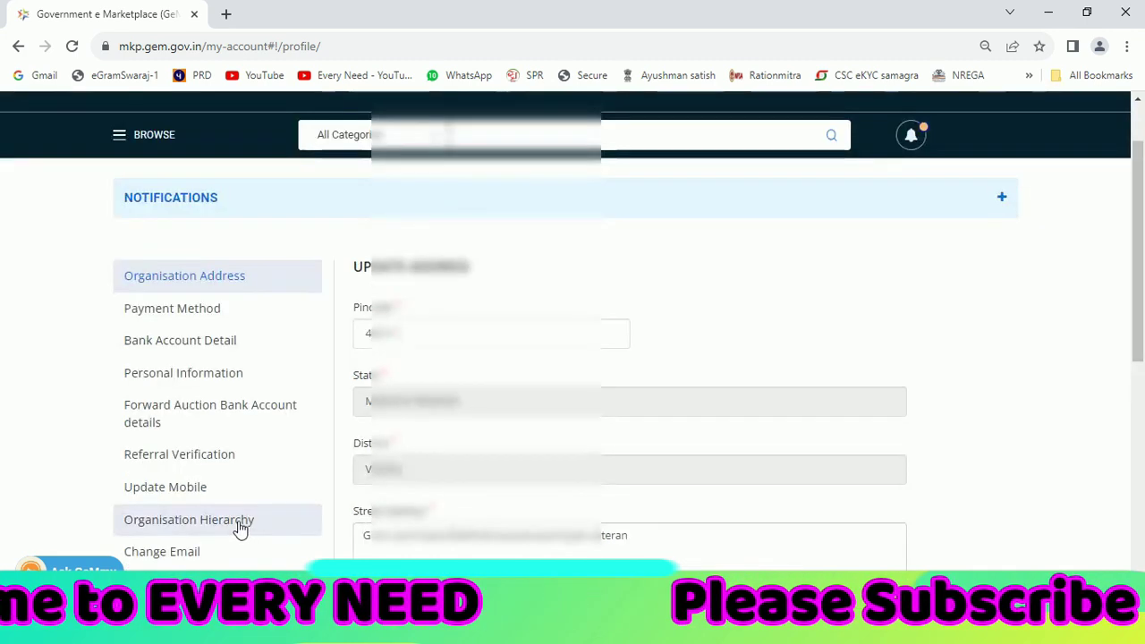
Show Organisation Hierarchy and highlight its State Government and Department of Panchayati Raj values
left_click(238, 528)
scroll(649, 322, "up", 1)
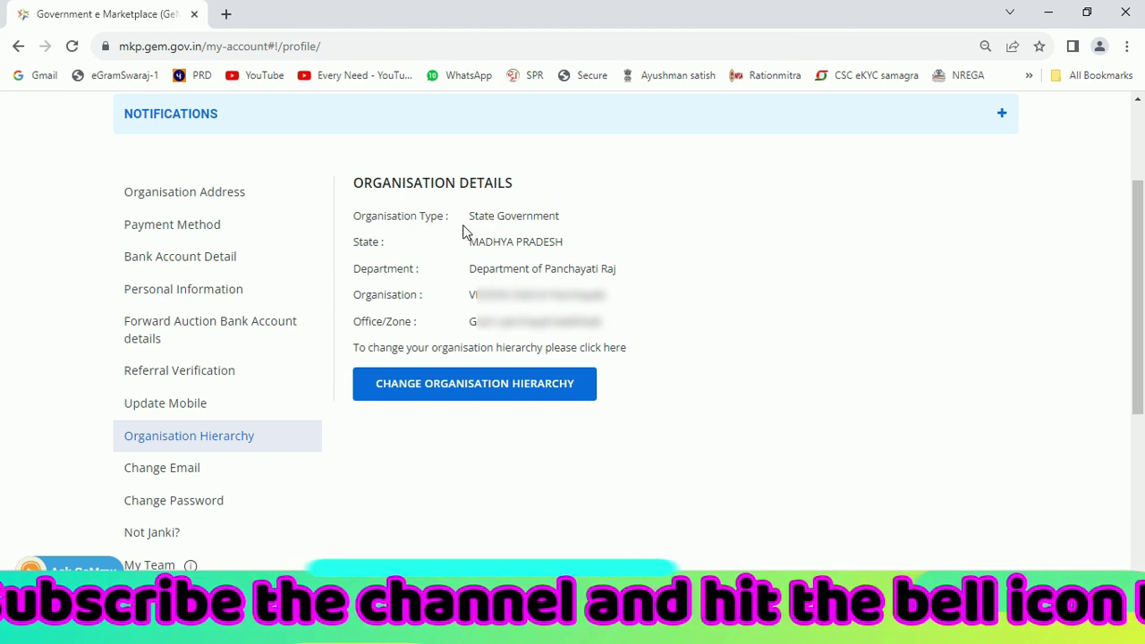
left_click_drag(467, 217, 565, 216)
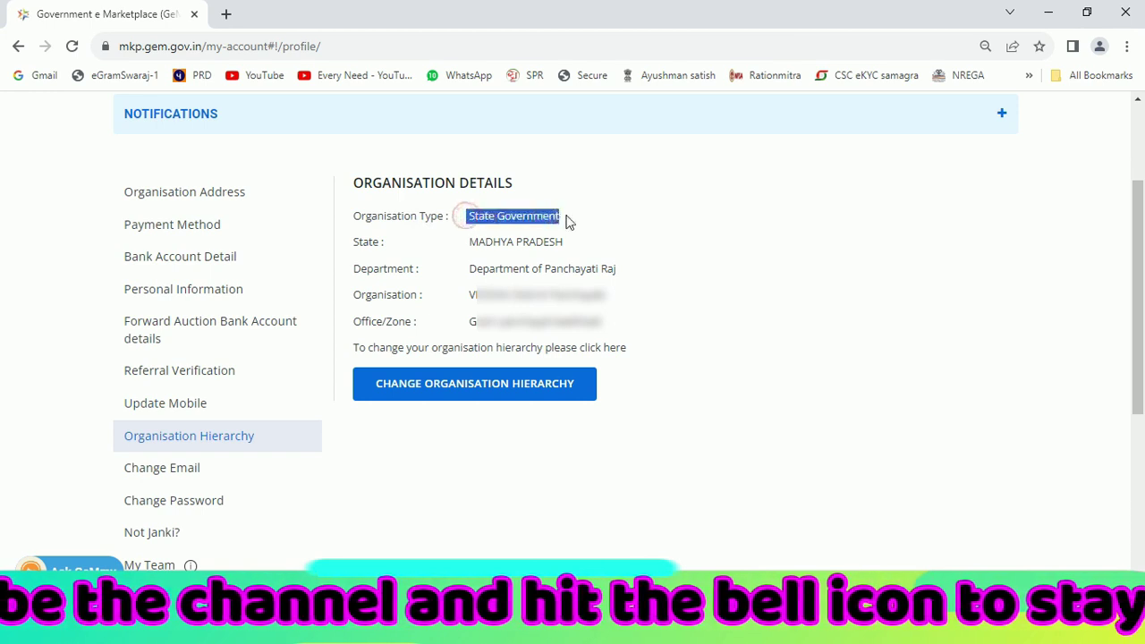
left_click_drag(461, 272, 597, 270)
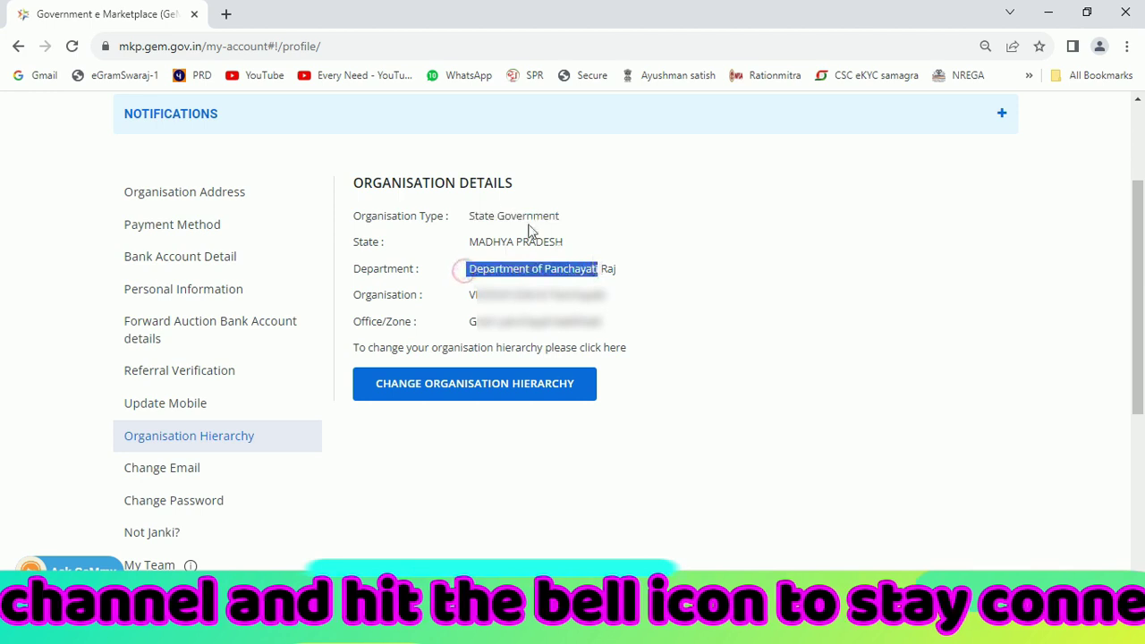
left_click_drag(474, 218, 552, 217)
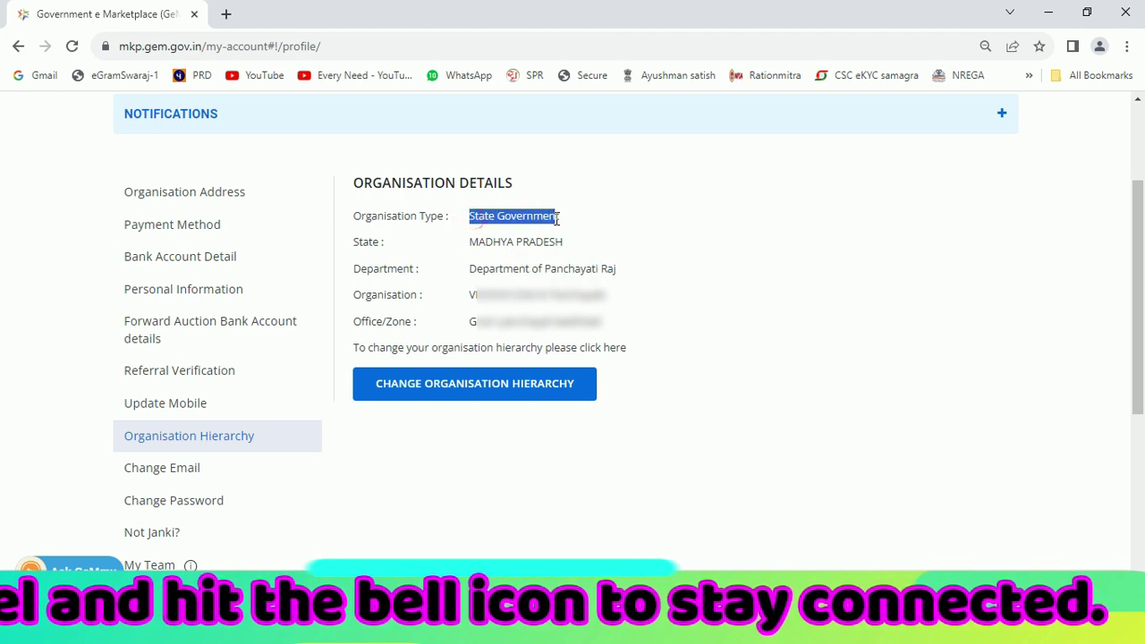
left_click(557, 217)
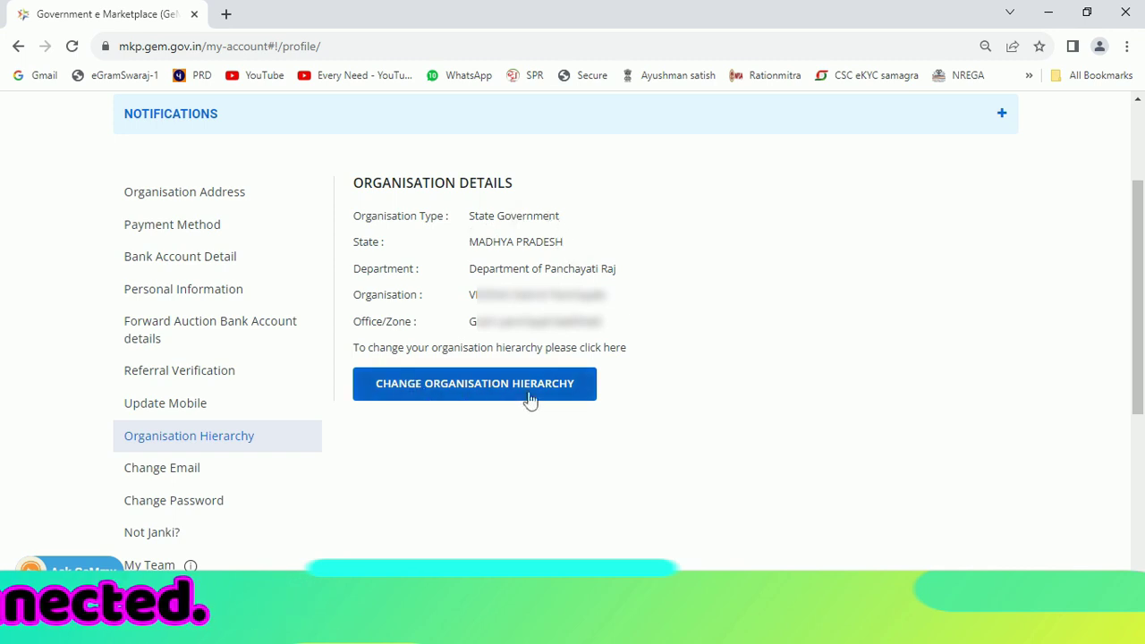
Start the hierarchy change and verify Aadhaar with the received mobile OTP
left_click(487, 394)
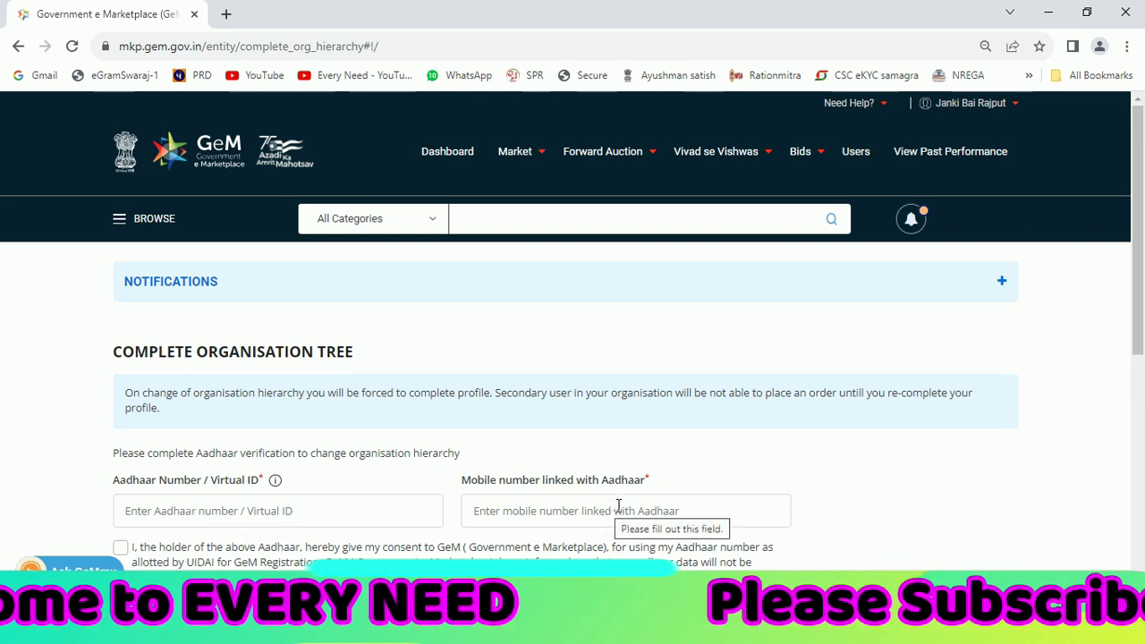
left_click_drag(1139, 238, 1142, 344)
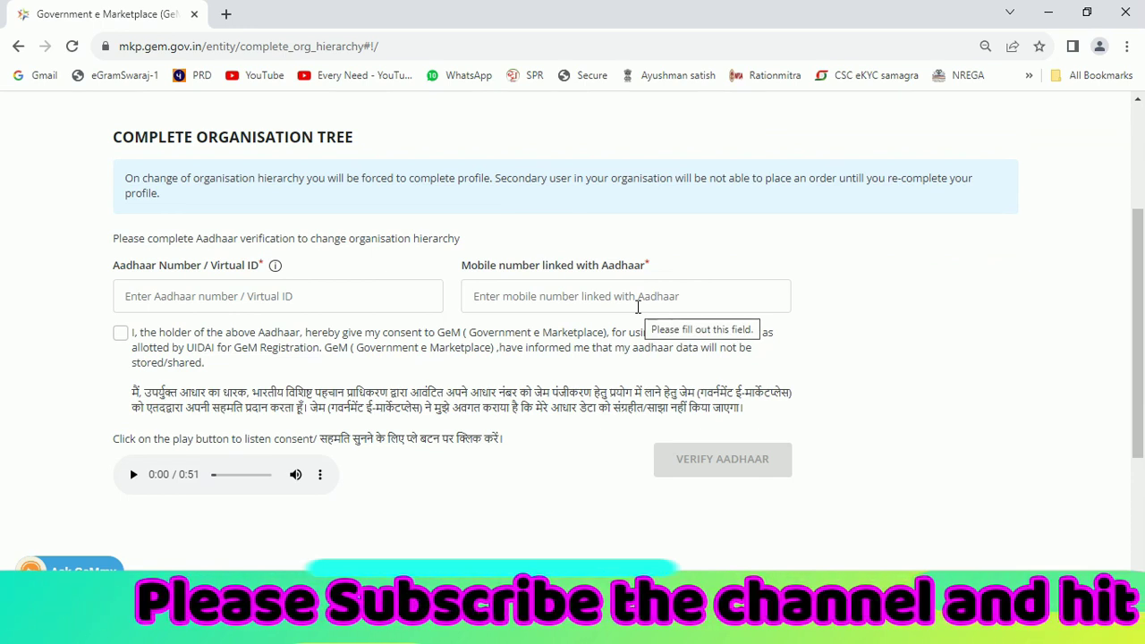
scroll(286, 308, "up", 1)
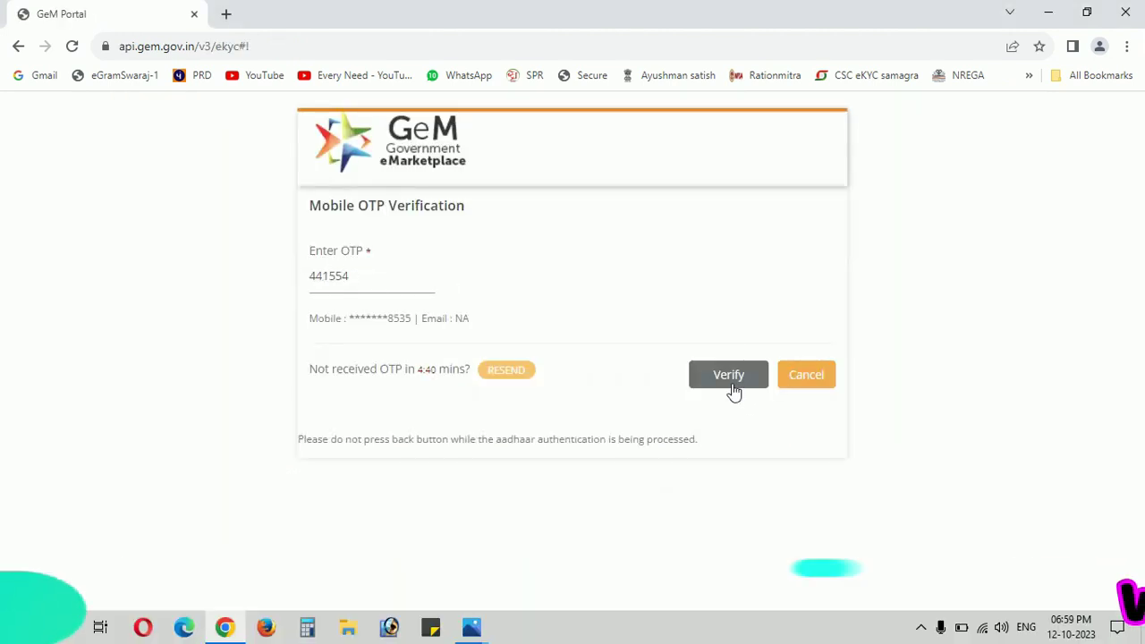
left_click(732, 390)
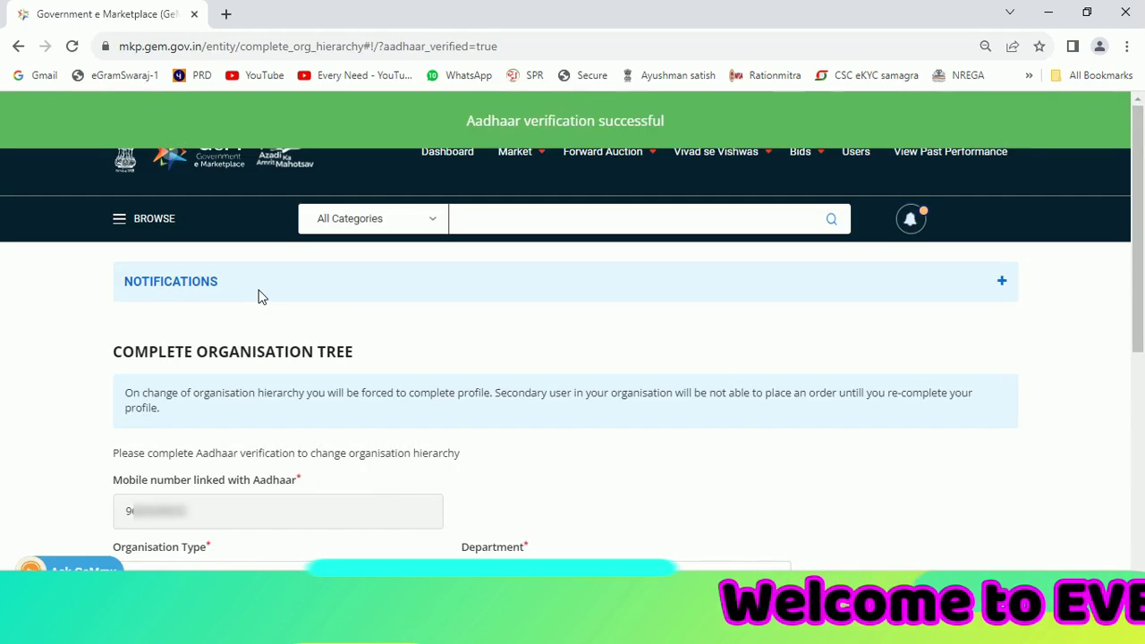
Choose State Autonomous as the organisation type and MADHYA PRADESH as the state
scroll(90, 315, "down", 3)
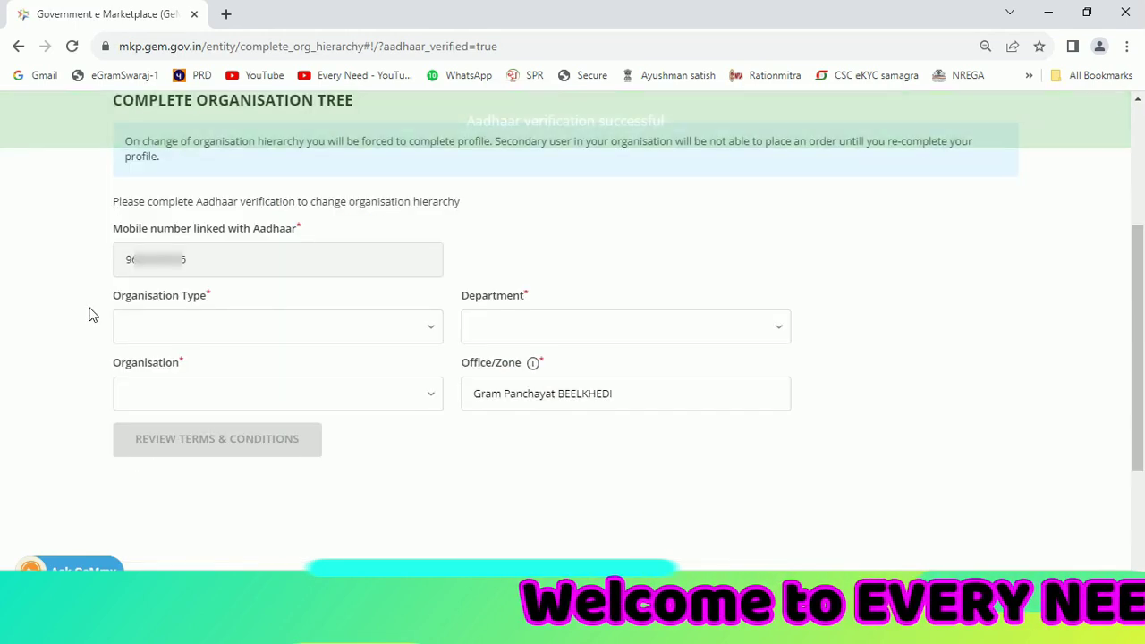
left_click(435, 327)
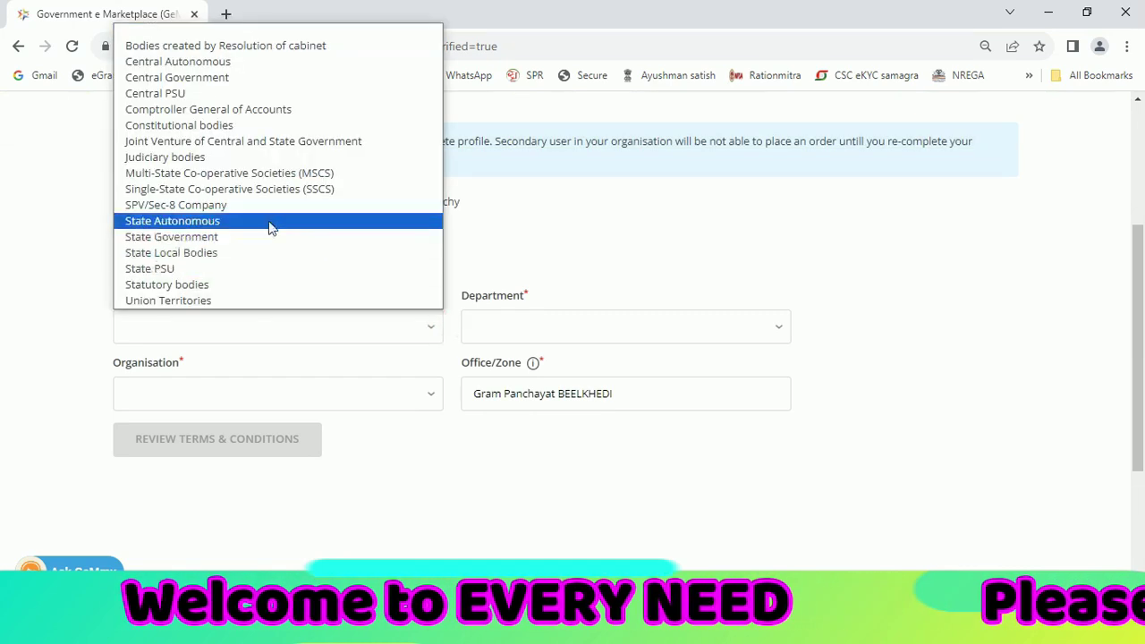
left_click(254, 224)
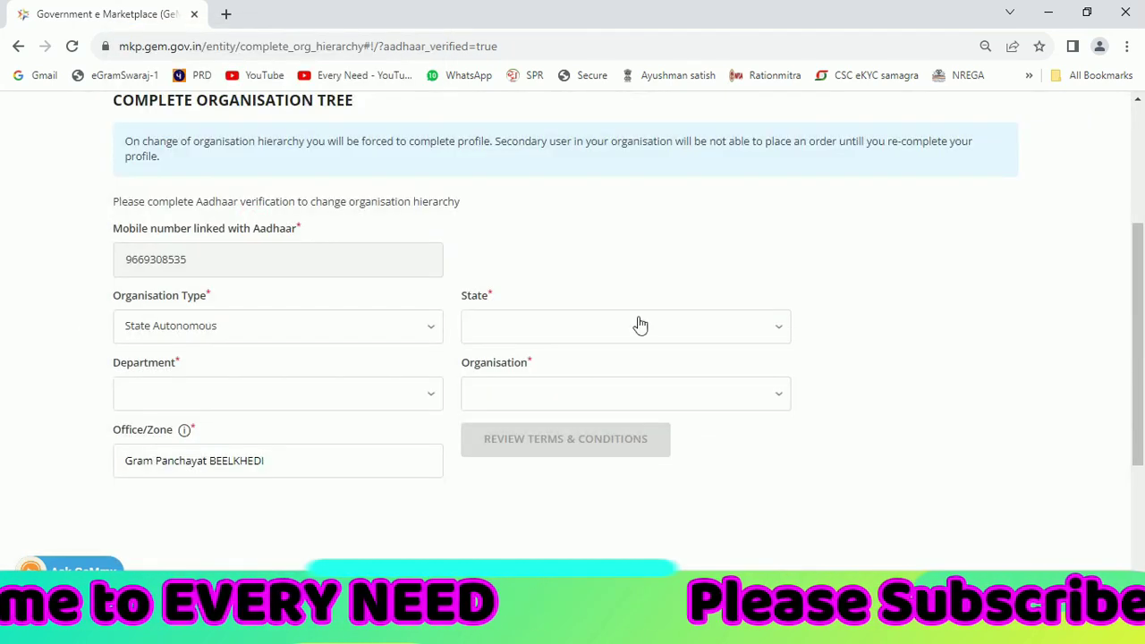
left_click(640, 325)
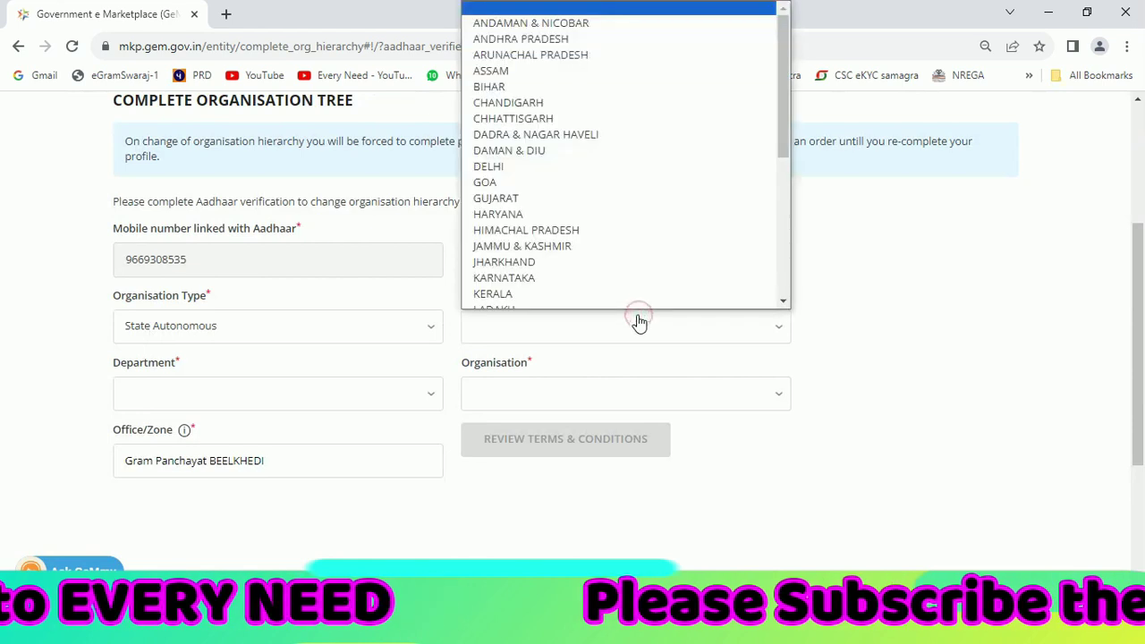
type("mah")
key("Up")
key("Return")
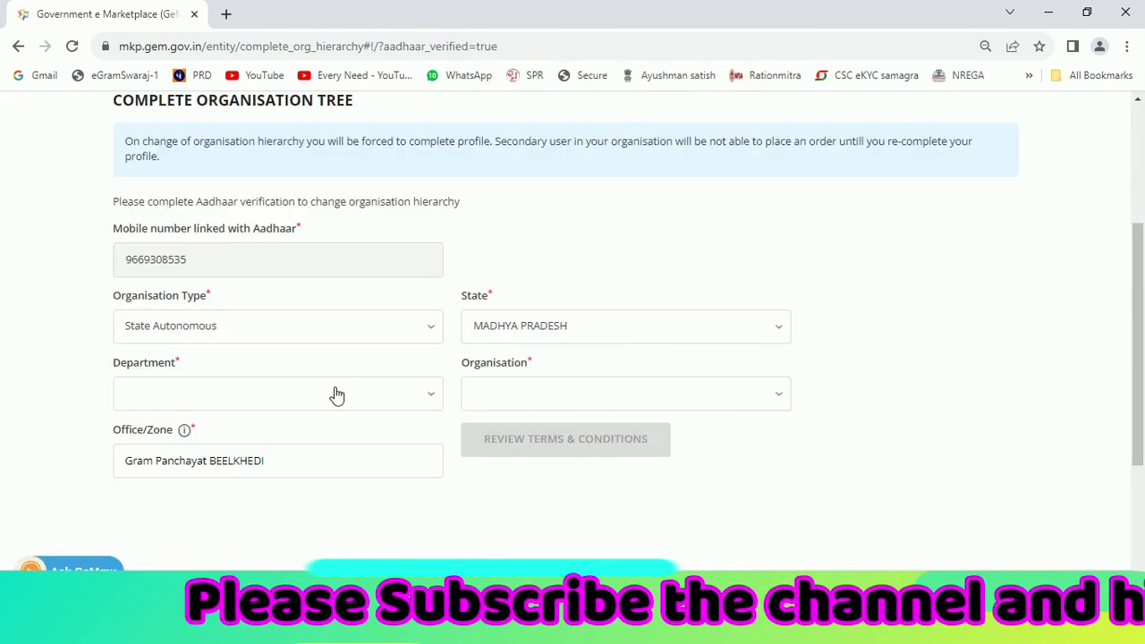
Select Department of Panchayati Raj and the last district panchayat as the organisation
left_click(336, 394)
scroll(335, 367, "down", 1)
left_click(260, 340)
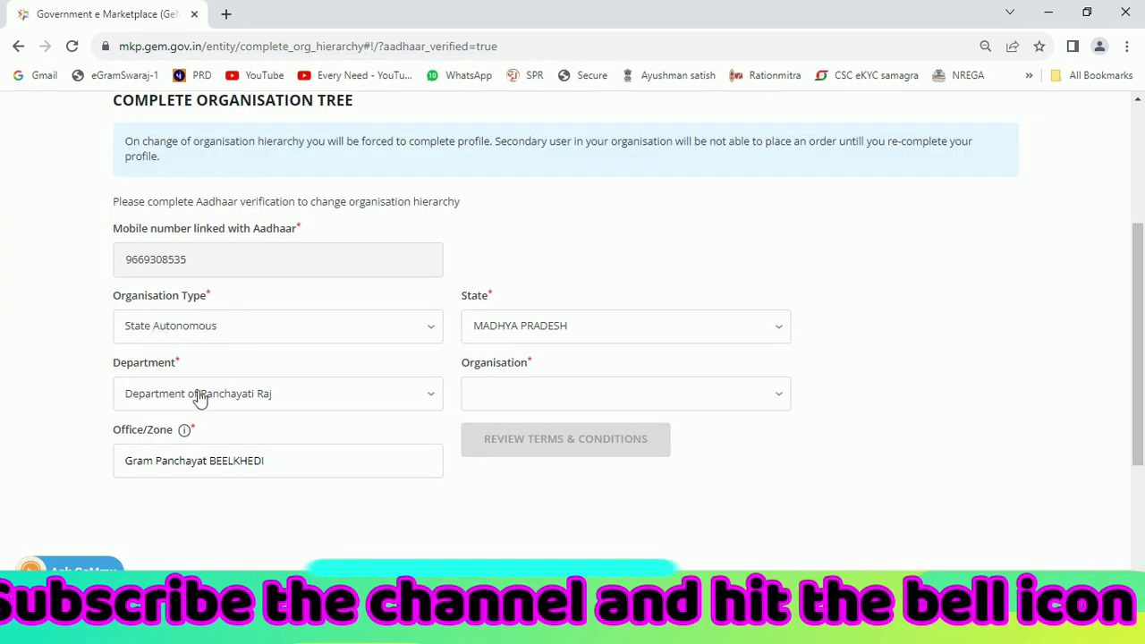
left_click(553, 398)
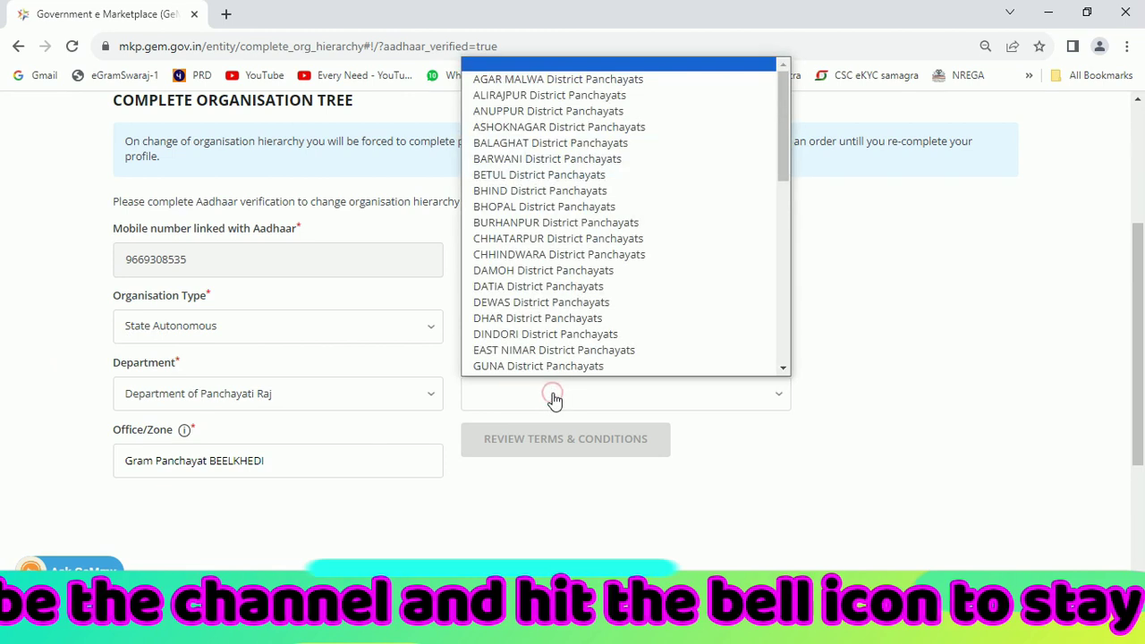
scroll(572, 304, "down", 10)
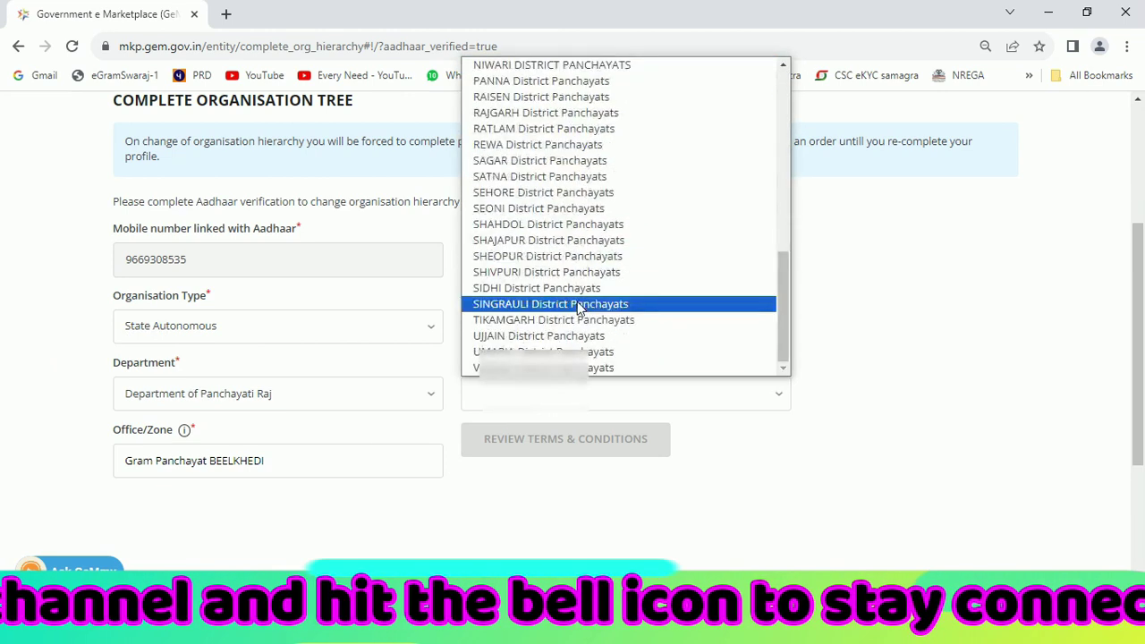
left_click(546, 365)
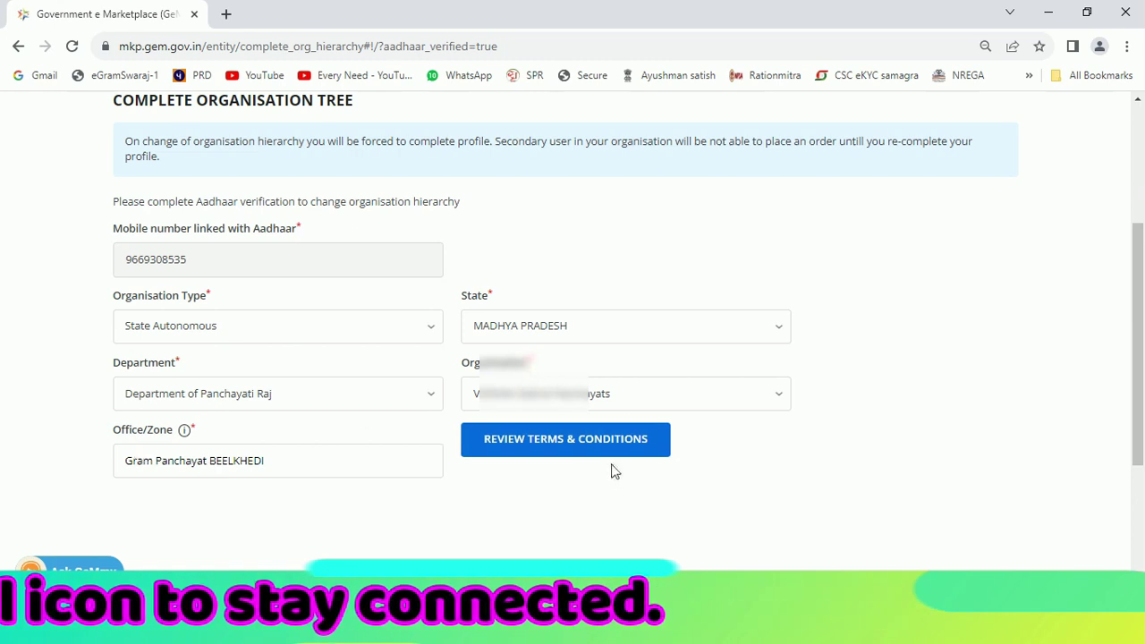
Review and accept the GeM terms and conditions, then submit the new hierarchy
left_click(557, 450)
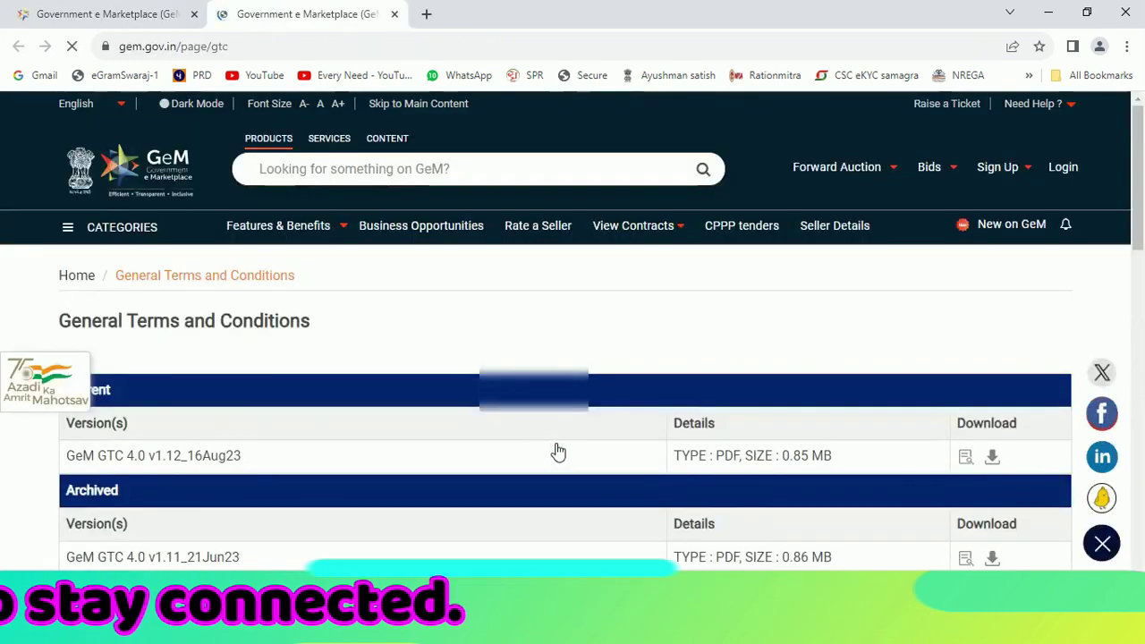
scroll(473, 433, "down", 15)
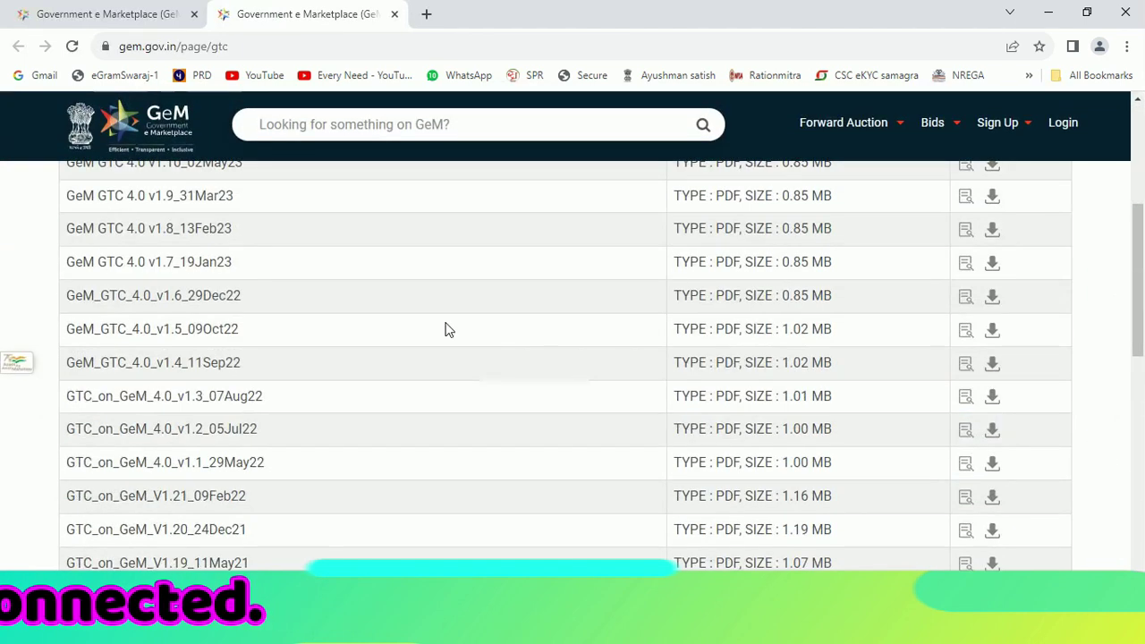
key("ctrl+Tab")
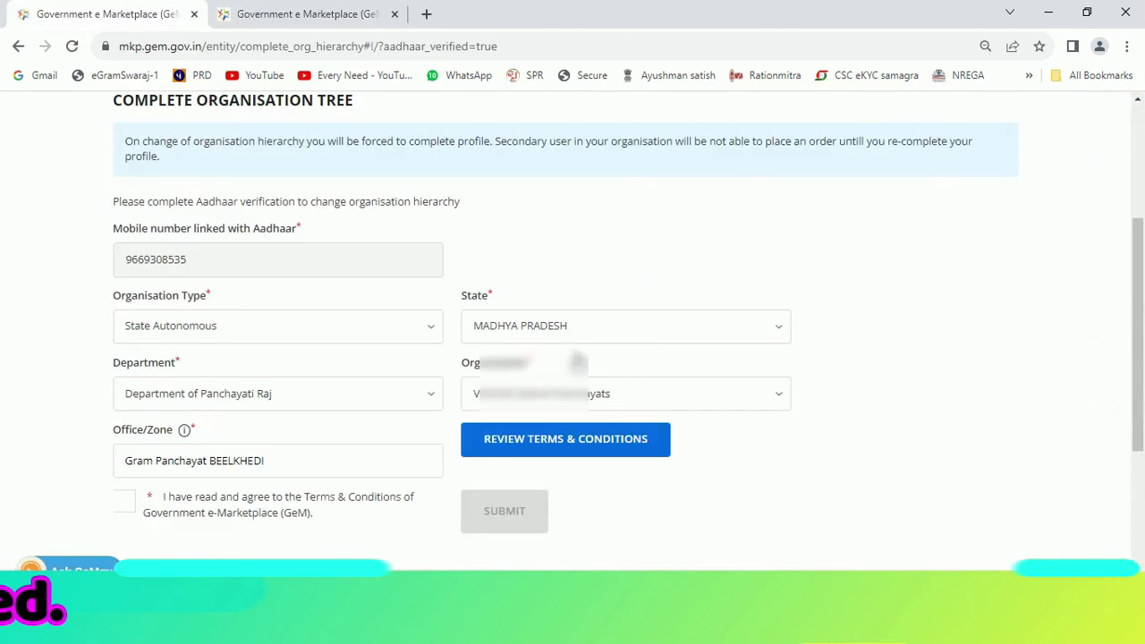
left_click(125, 505)
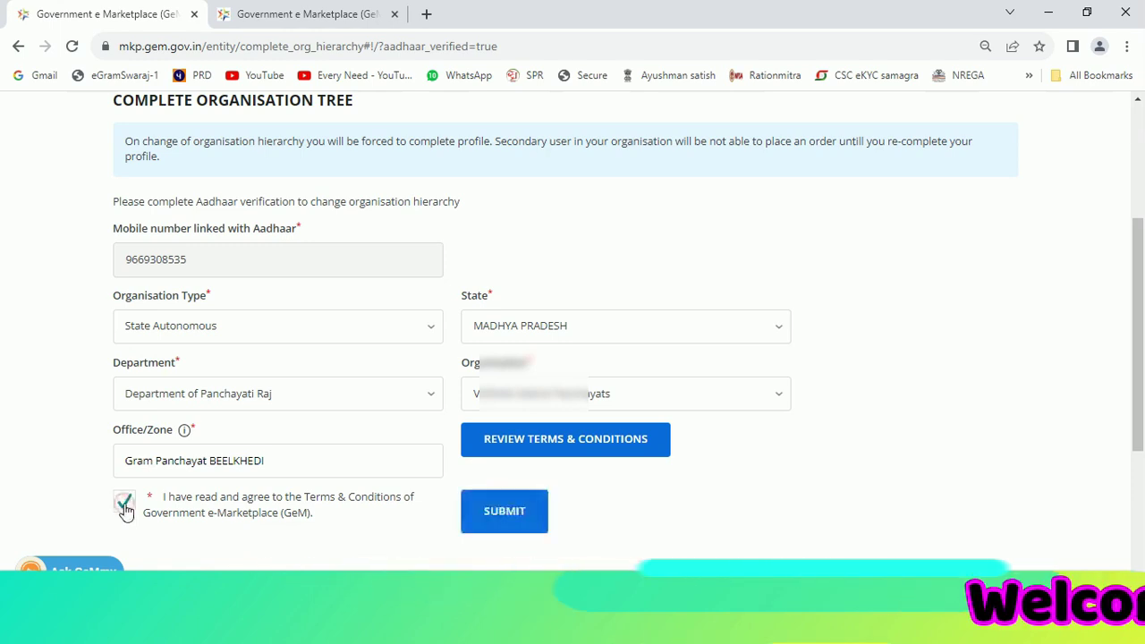
left_click(503, 514)
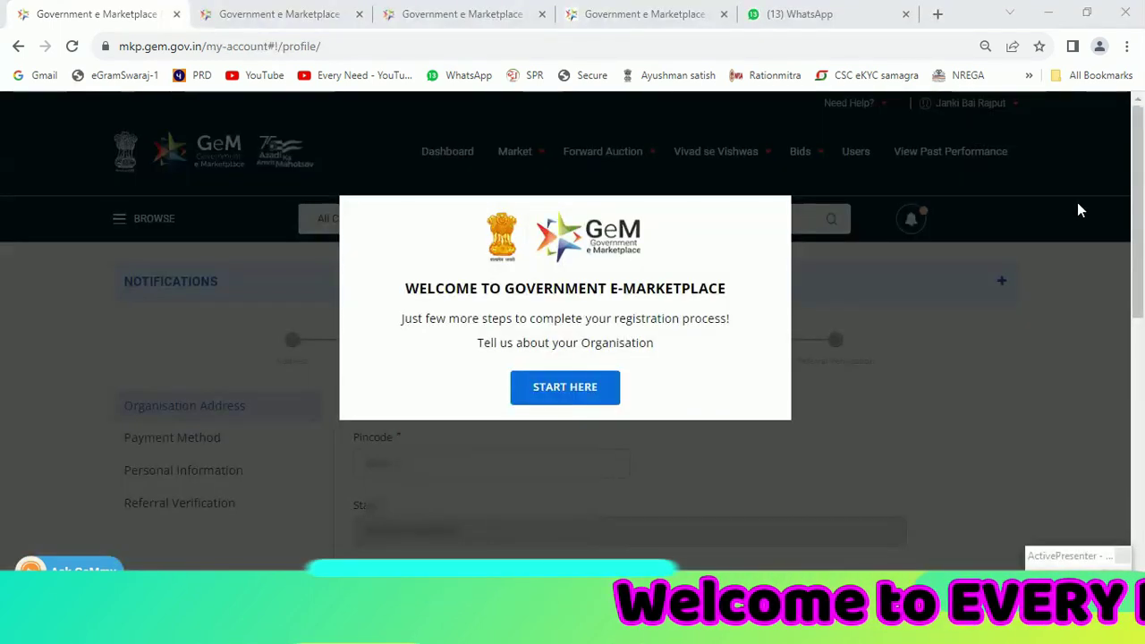
Begin profile completion and save the Update Address form with the organisation's existing address
left_click(559, 390)
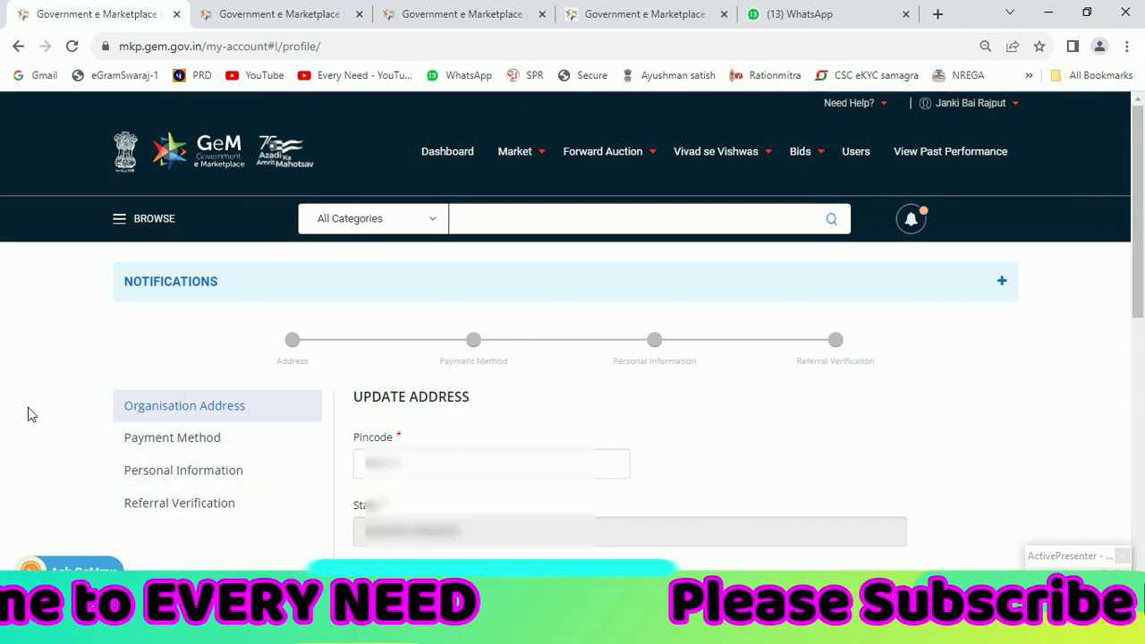
scroll(50, 419, "down", 2)
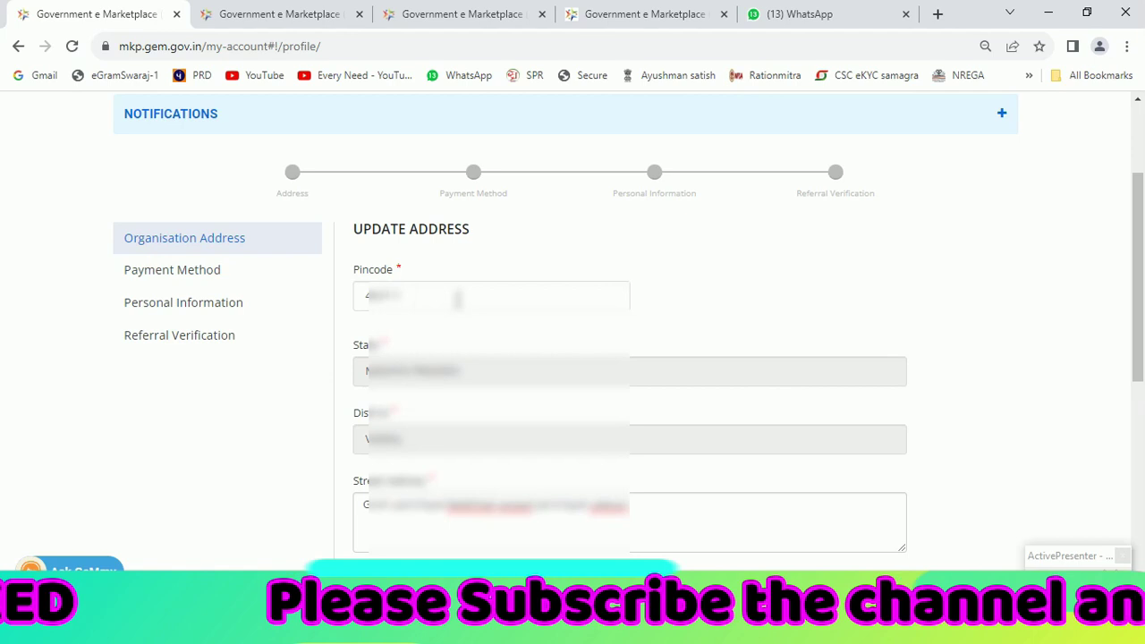
scroll(457, 299, "down", 4)
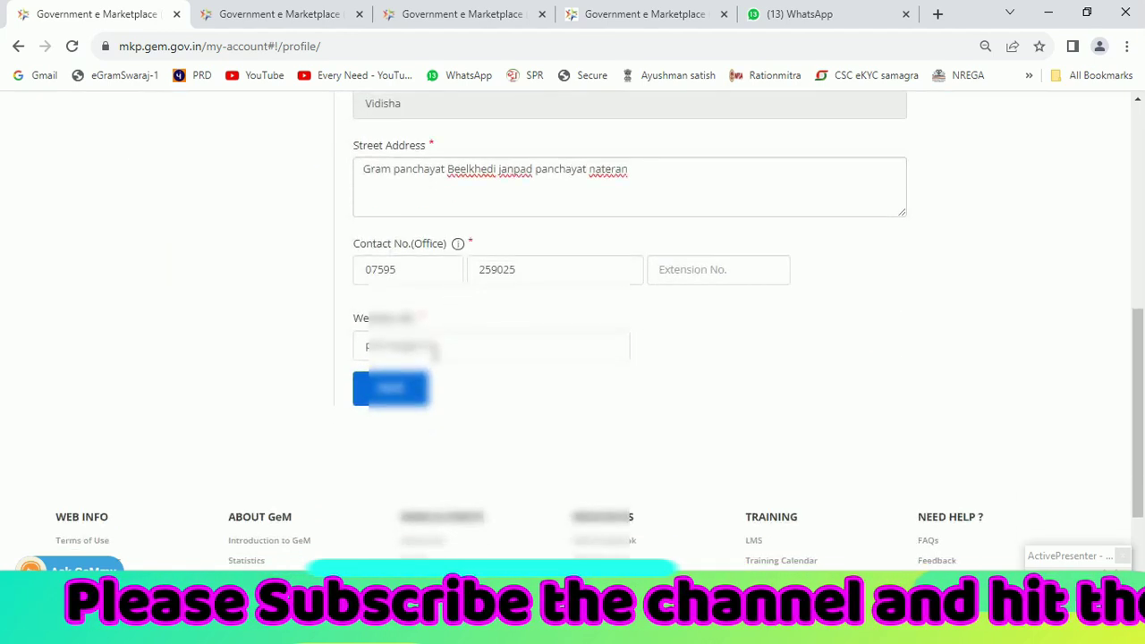
left_click(397, 400)
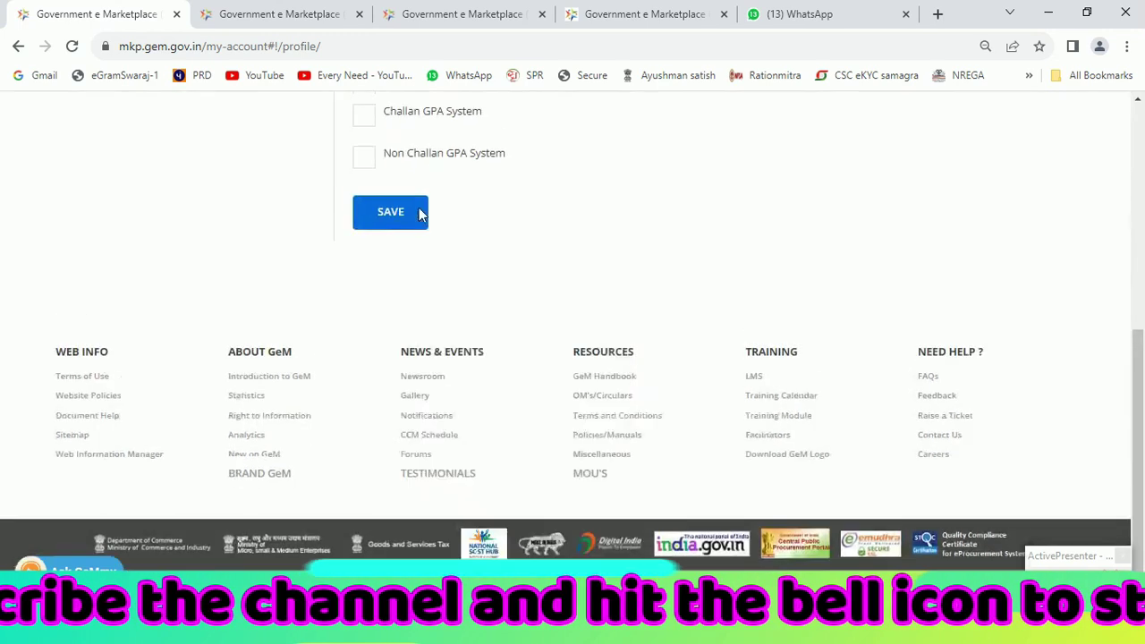
scroll(420, 215, "up", 3)
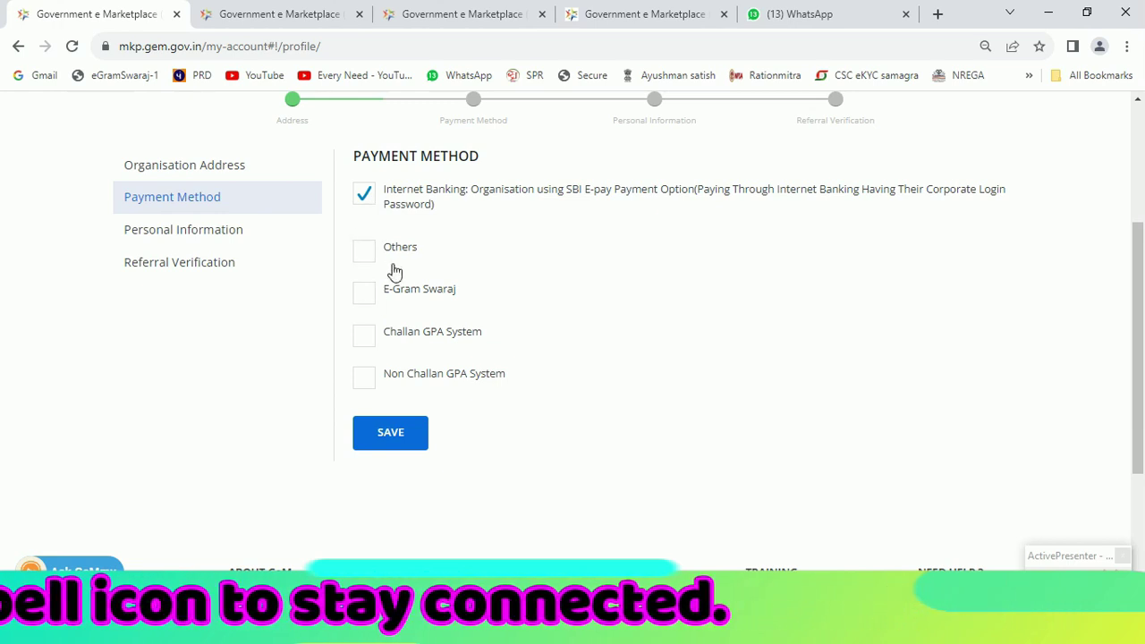
Save the payment methods with E-Gram Swaraj ticked and Internet Banking unticked
left_click(364, 295)
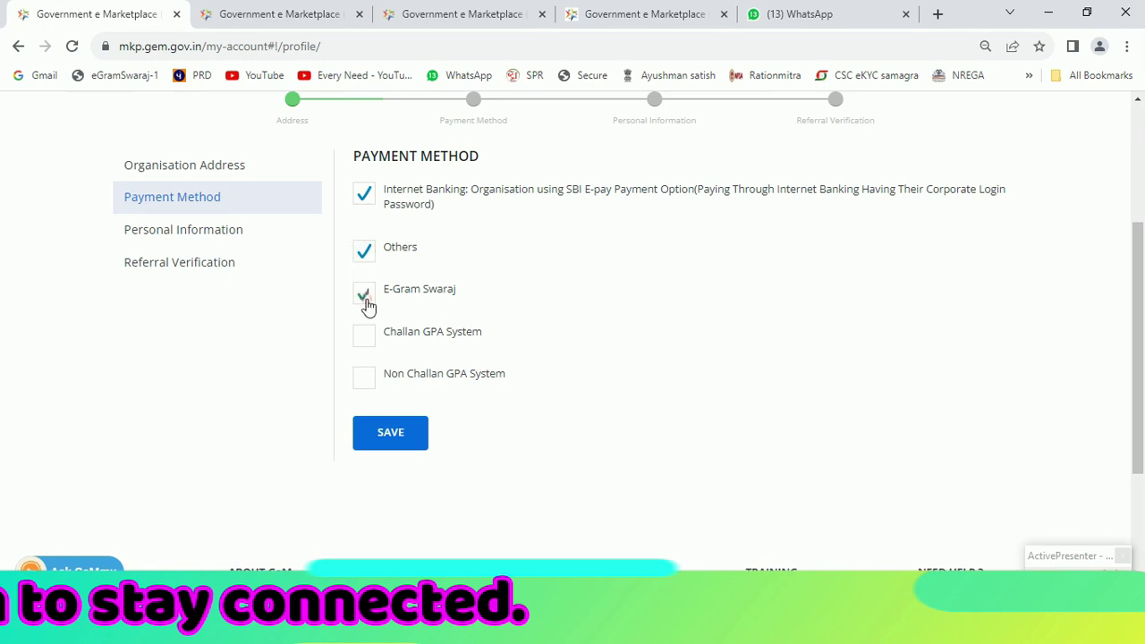
left_click(364, 195)
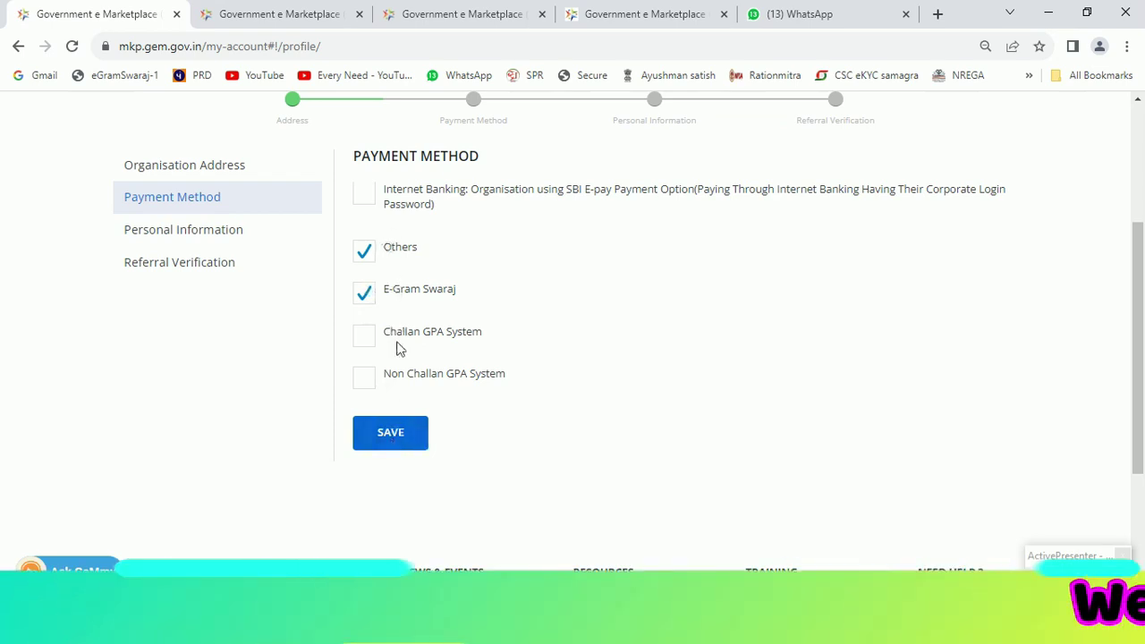
left_click(399, 437)
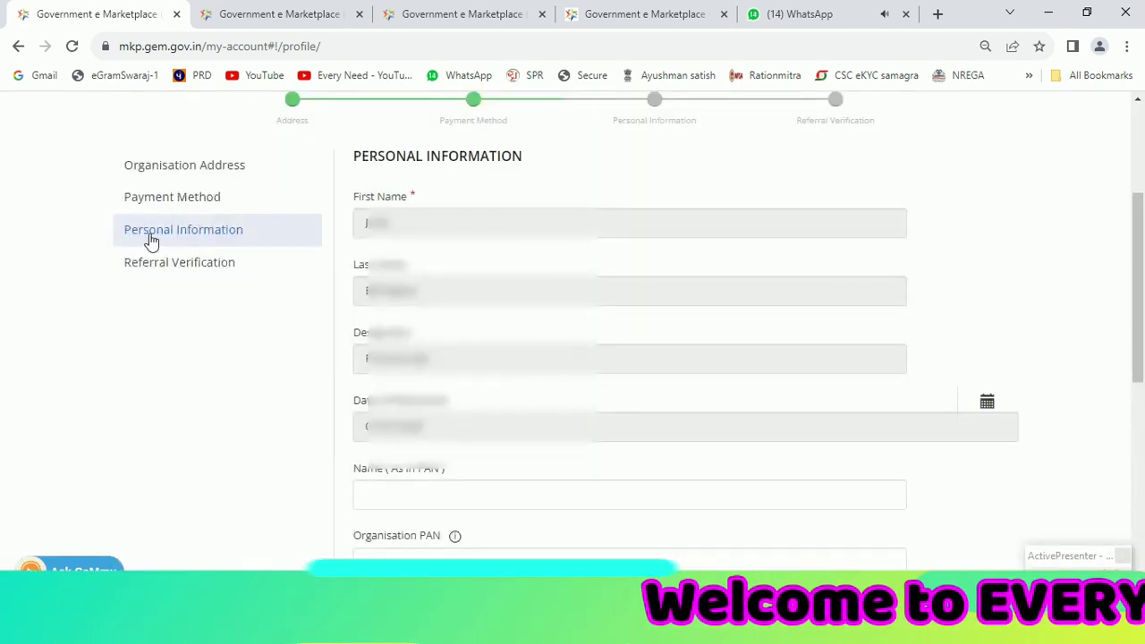
Save the Personal Information form as filled
scroll(408, 307, "down", 15)
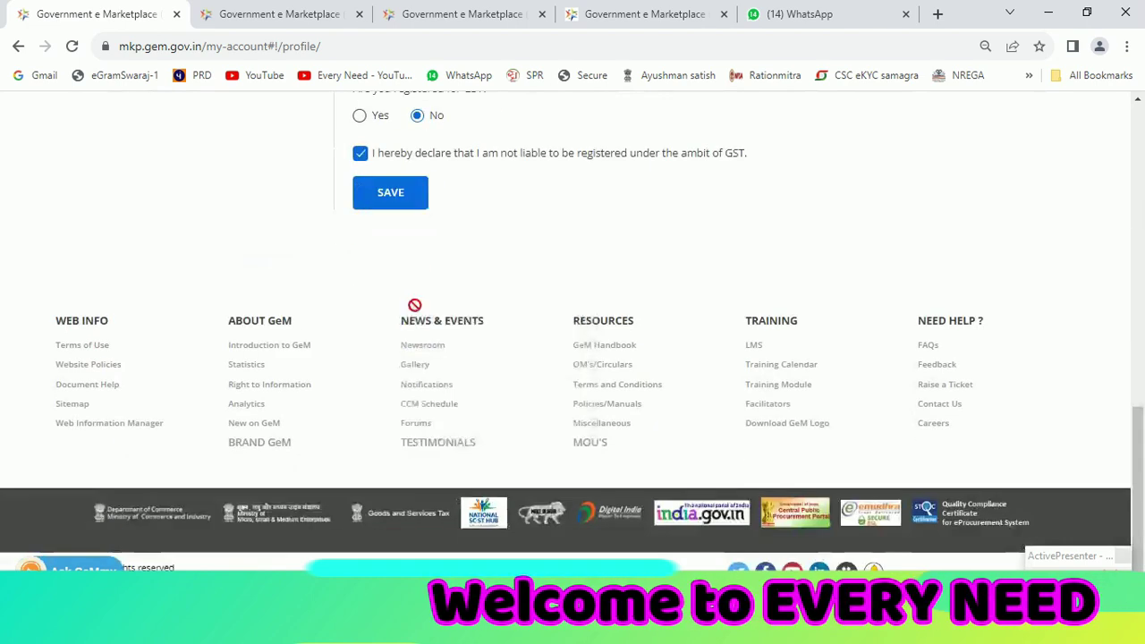
scroll(416, 309, "up", 1)
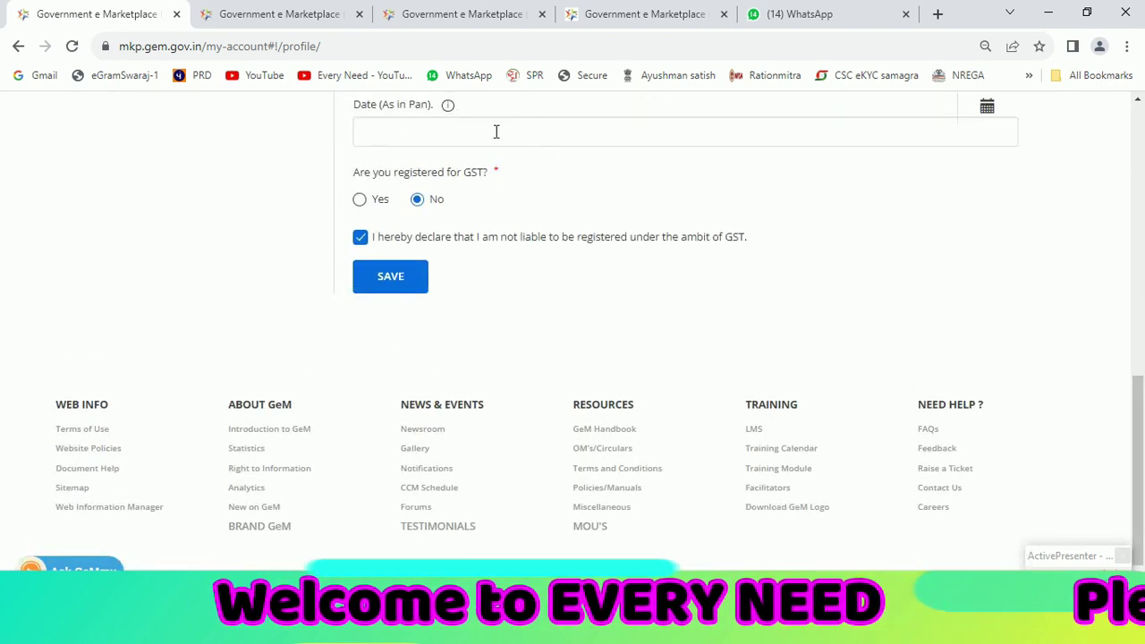
left_click(393, 276)
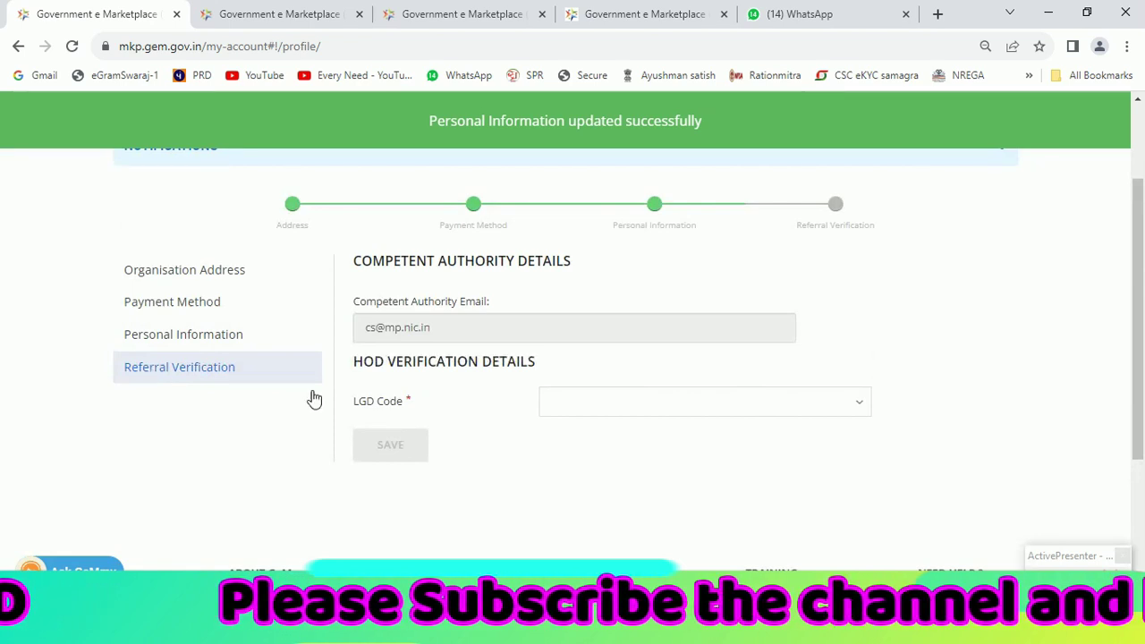
Pick LGD Code 154226 from the dropdown and save the HOD Verification Details
left_click(627, 419)
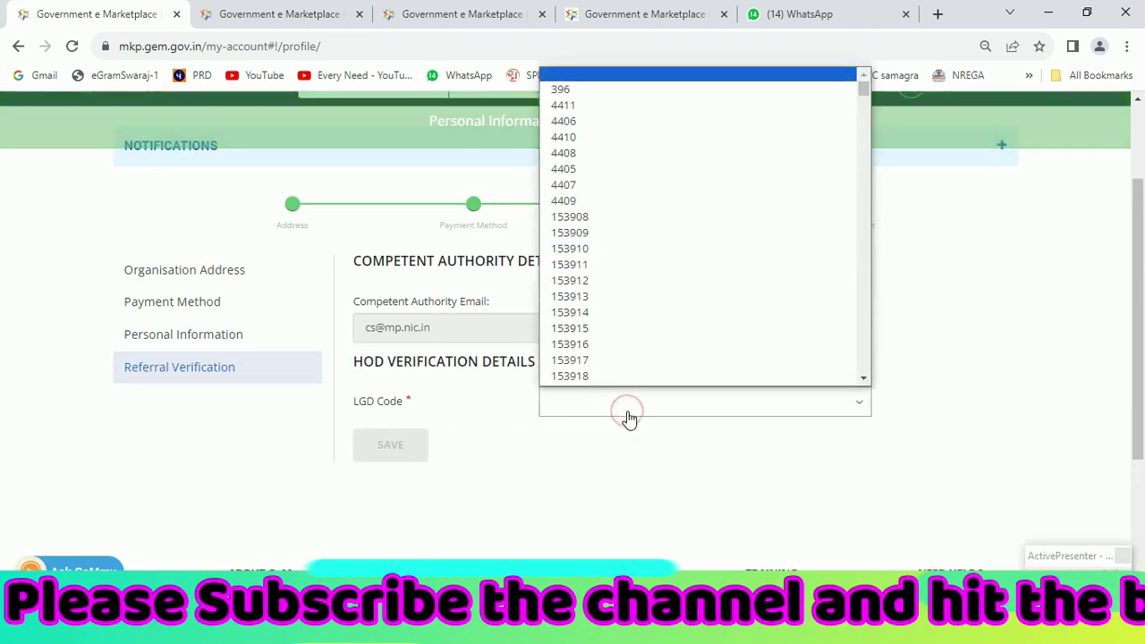
type("154226")
key("Return")
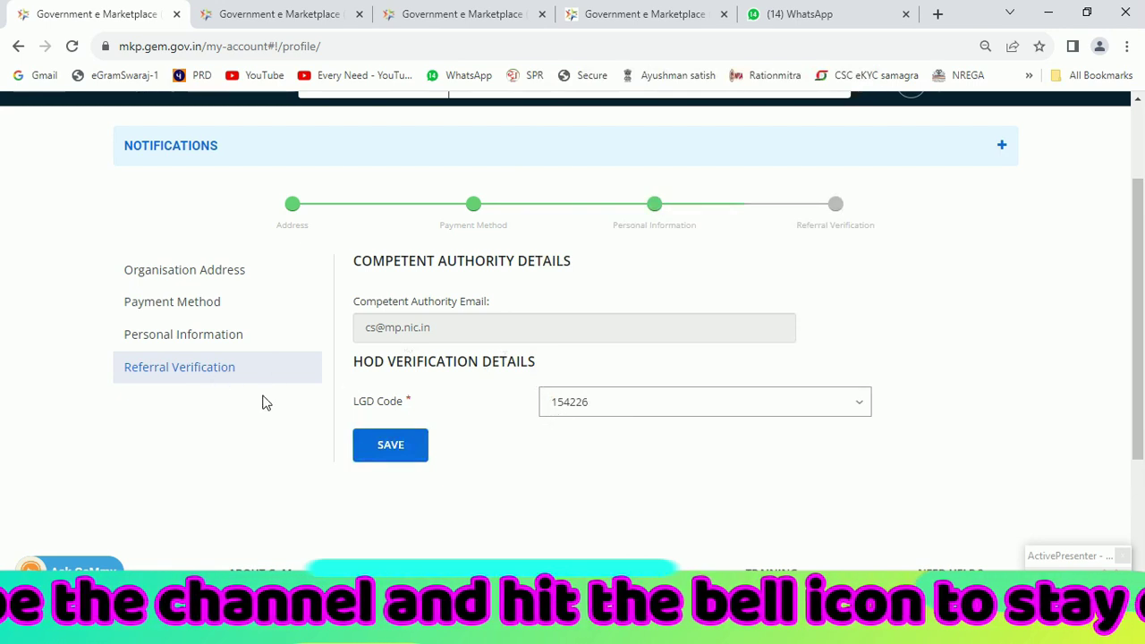
left_click(390, 452)
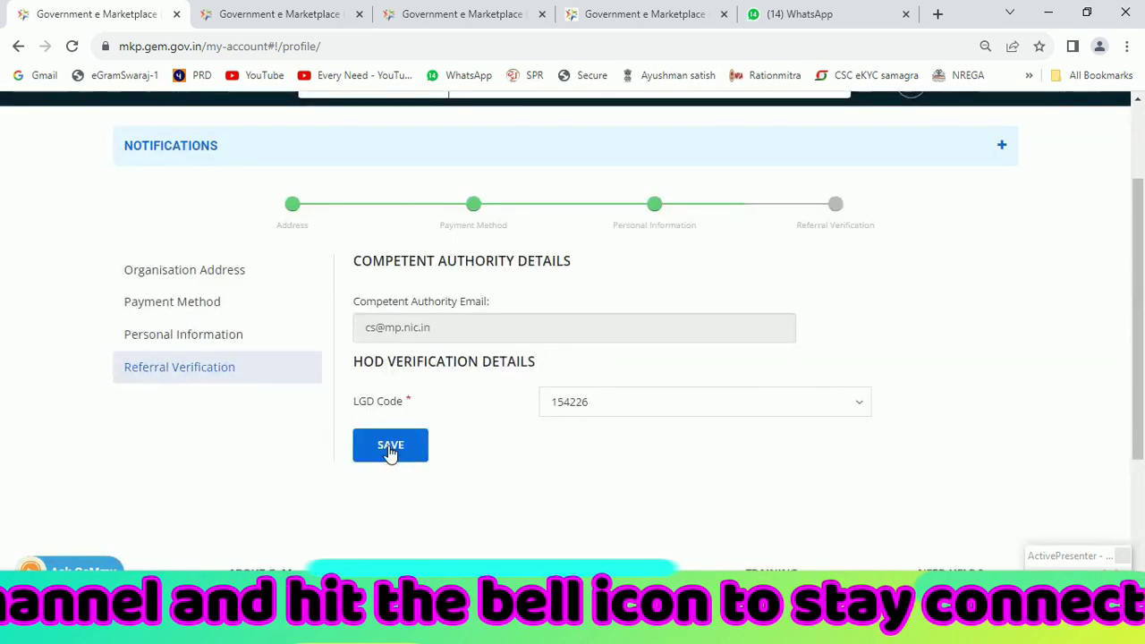